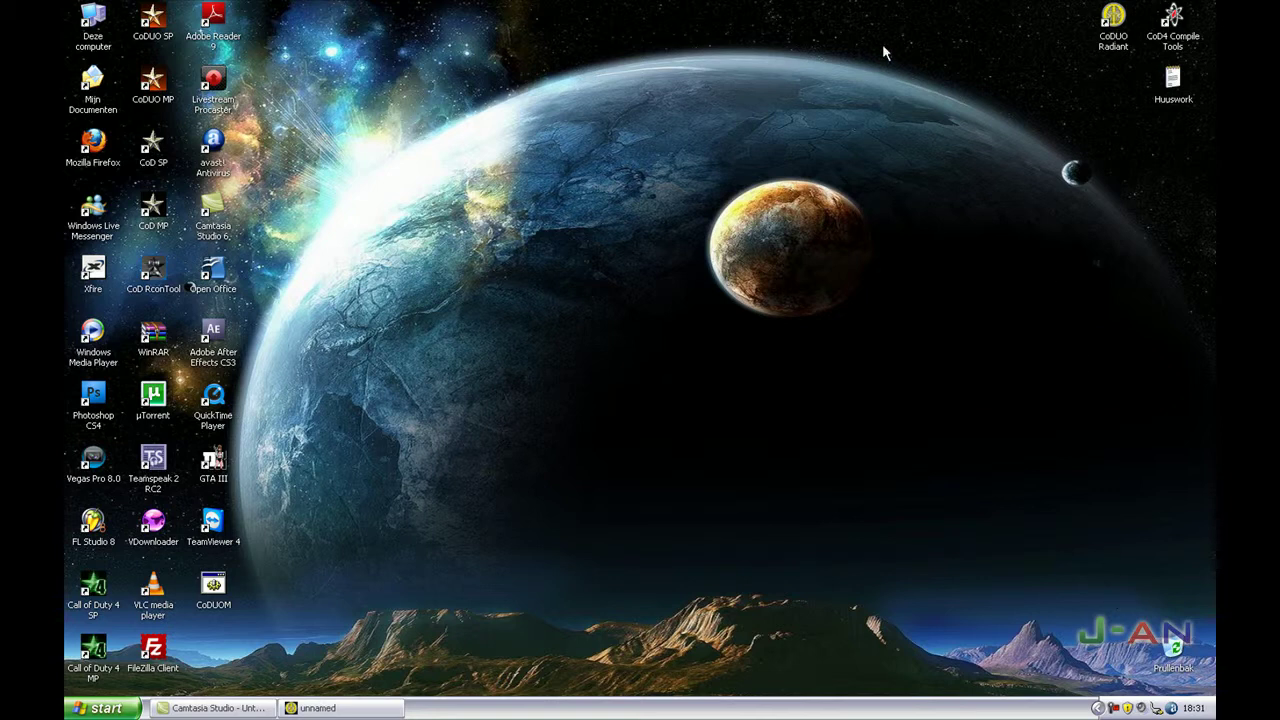
# - Switch to the CoDUO Radiant level editor
pyautogui.moveTo(917, 41); pyautogui.dragTo(606, 351)
pyautogui.moveTo(558, 562); pyautogui.dragTo(1018, 676)
pyautogui.doubleClick(1121, 43)
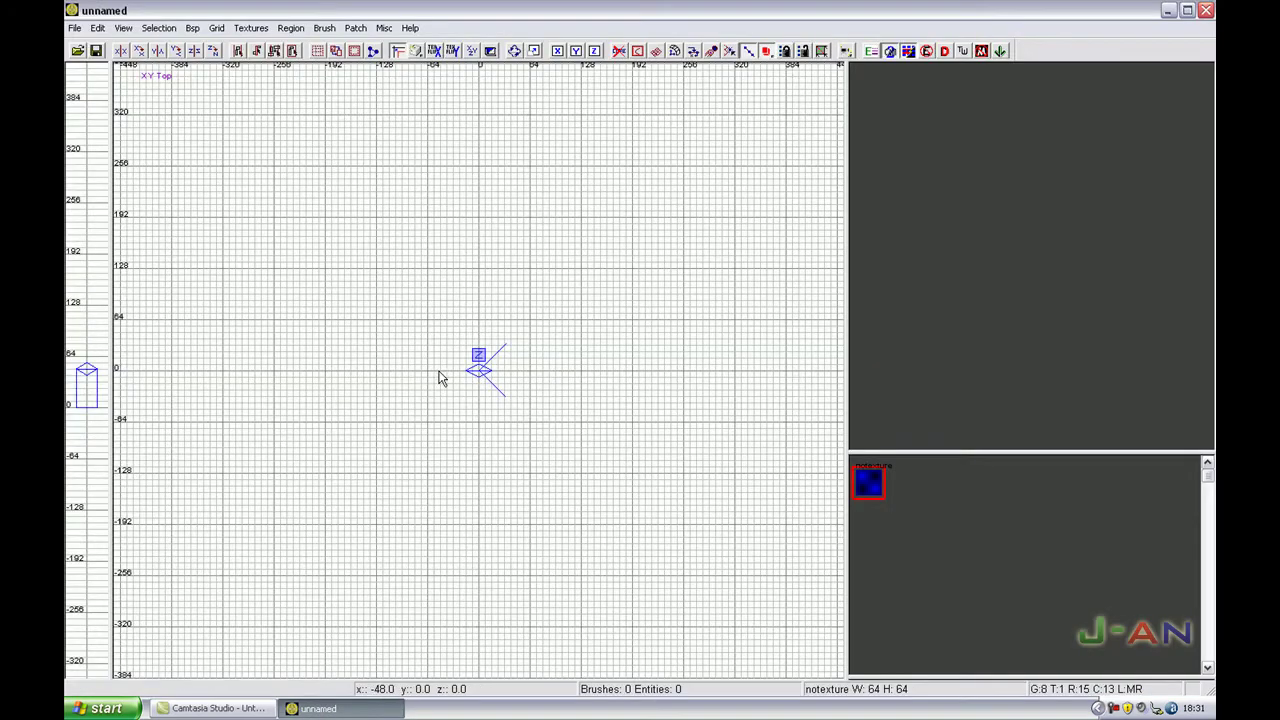
# - Draw a 384 by 384 brush centred on the origin in the top view, using the terrain2 texture from the common set
pyautogui.moveTo(438, 371); pyautogui.dragTo(447, 373, button='right')
pyautogui.scroll(-2, 447, 380)
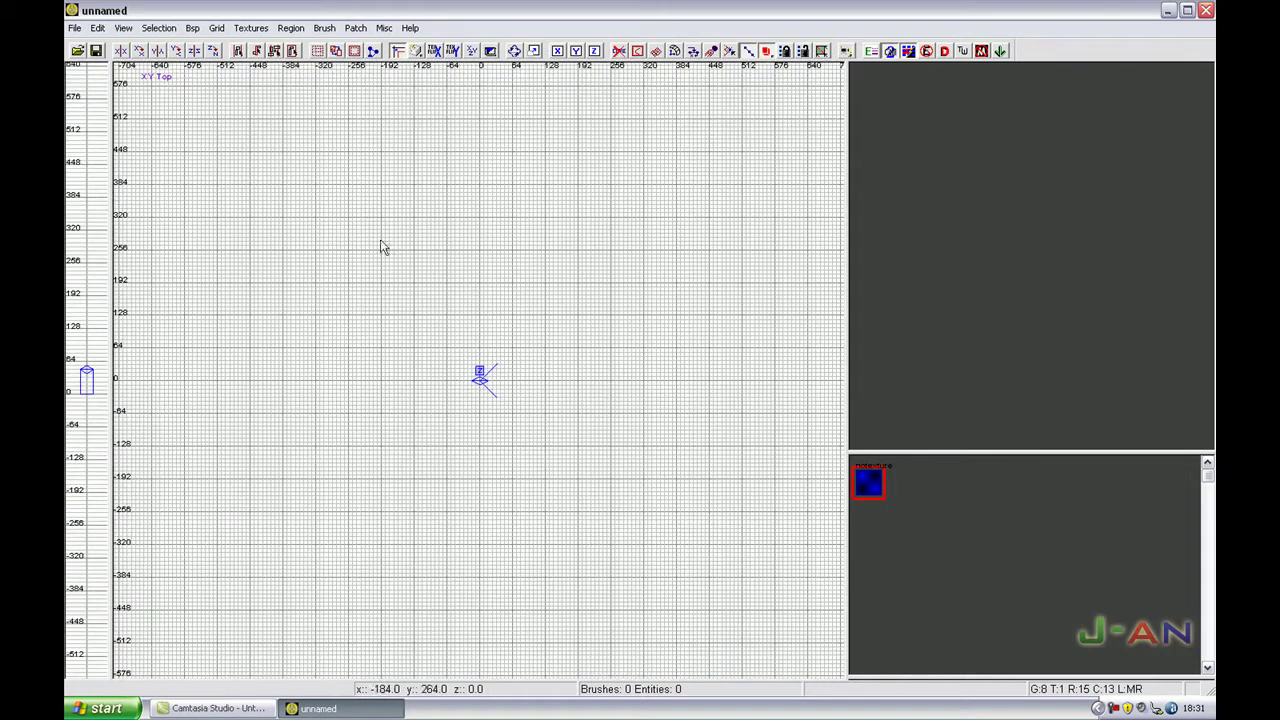
pyautogui.click(250, 28)
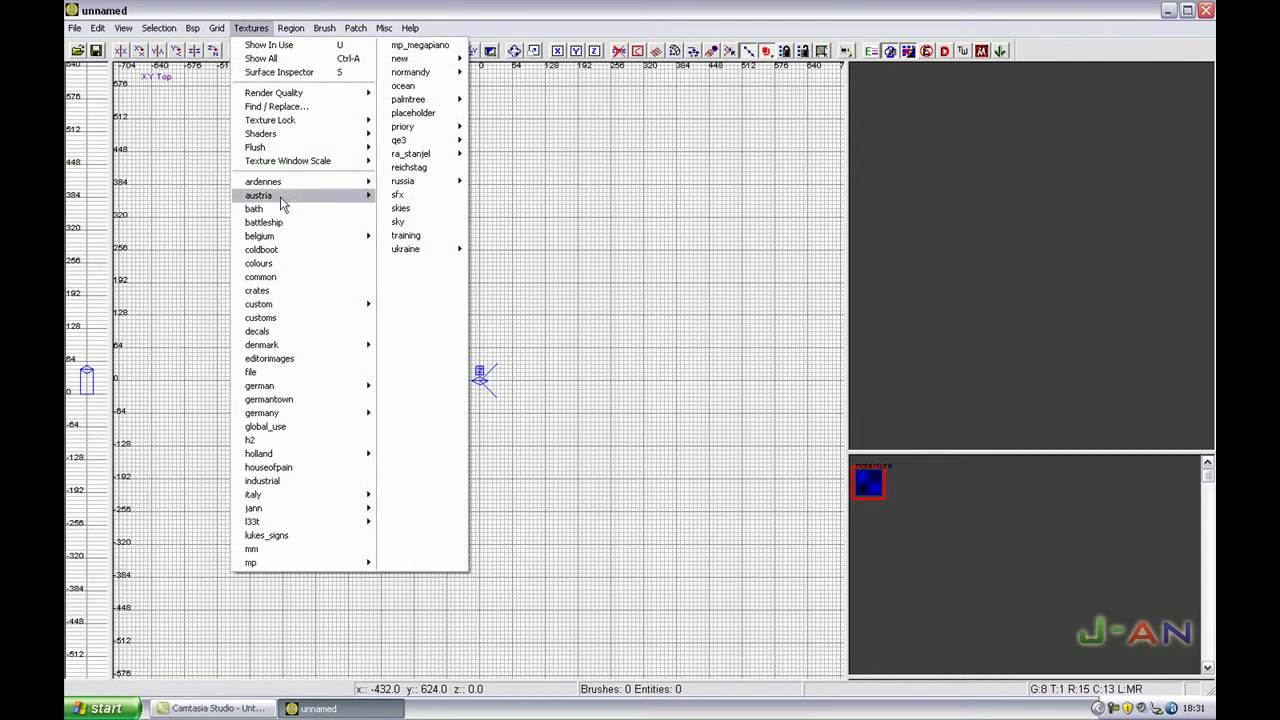
pyautogui.click(272, 266)
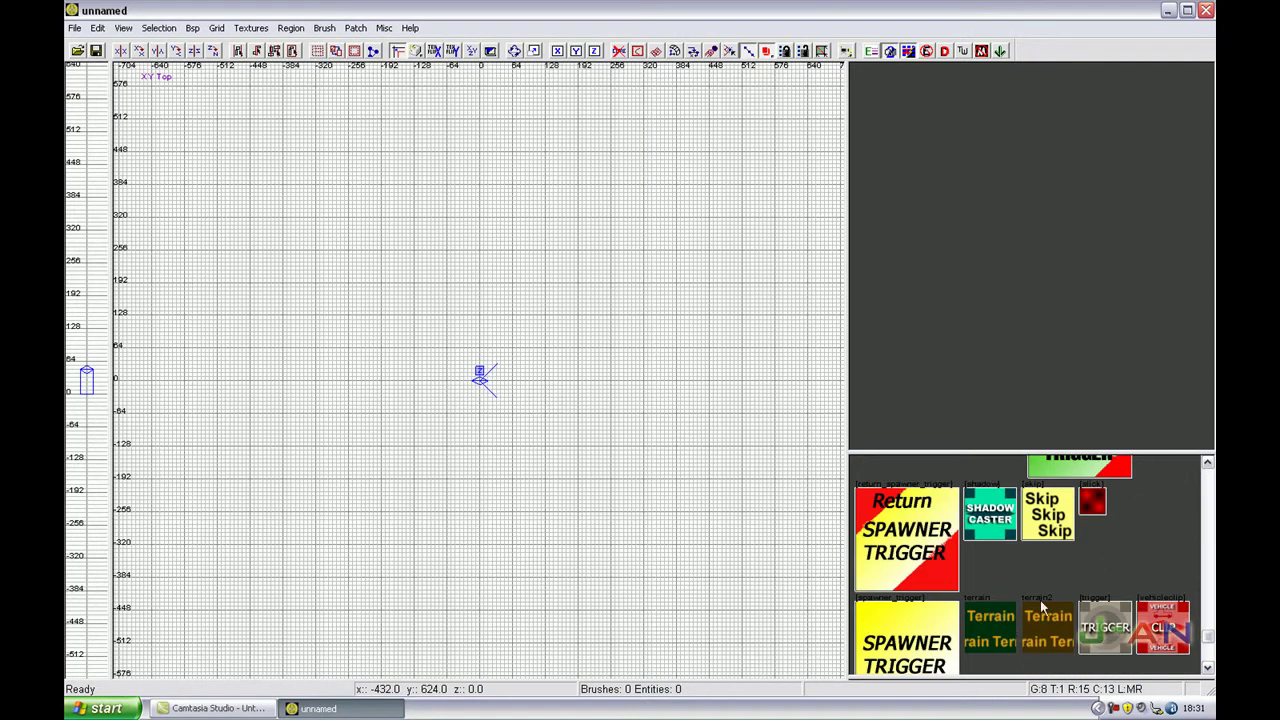
pyautogui.click(996, 640)
pyautogui.click(1040, 646)
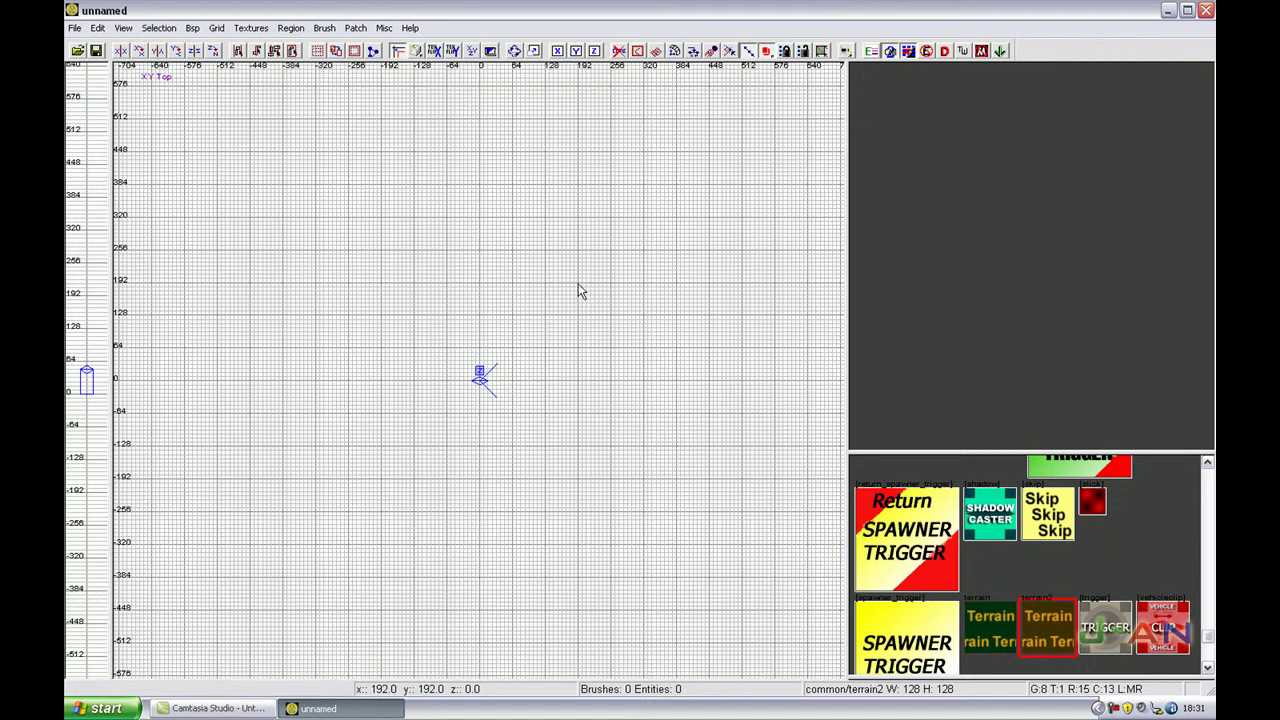
pyautogui.moveTo(578, 288)
pyautogui.mouseDown()
pyautogui.moveTo(383, 410)
pyautogui.moveTo(404, 518)
pyautogui.mouseUp()
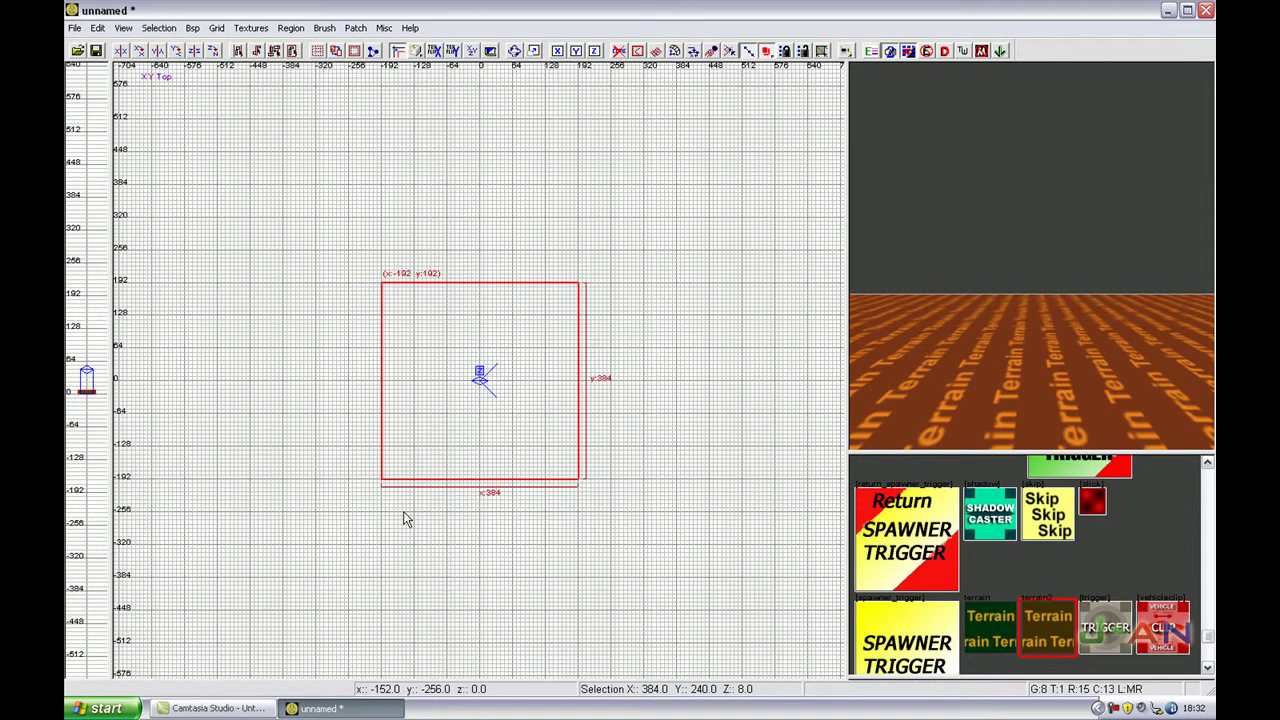
pyautogui.hotkey('alt', 'Tab')
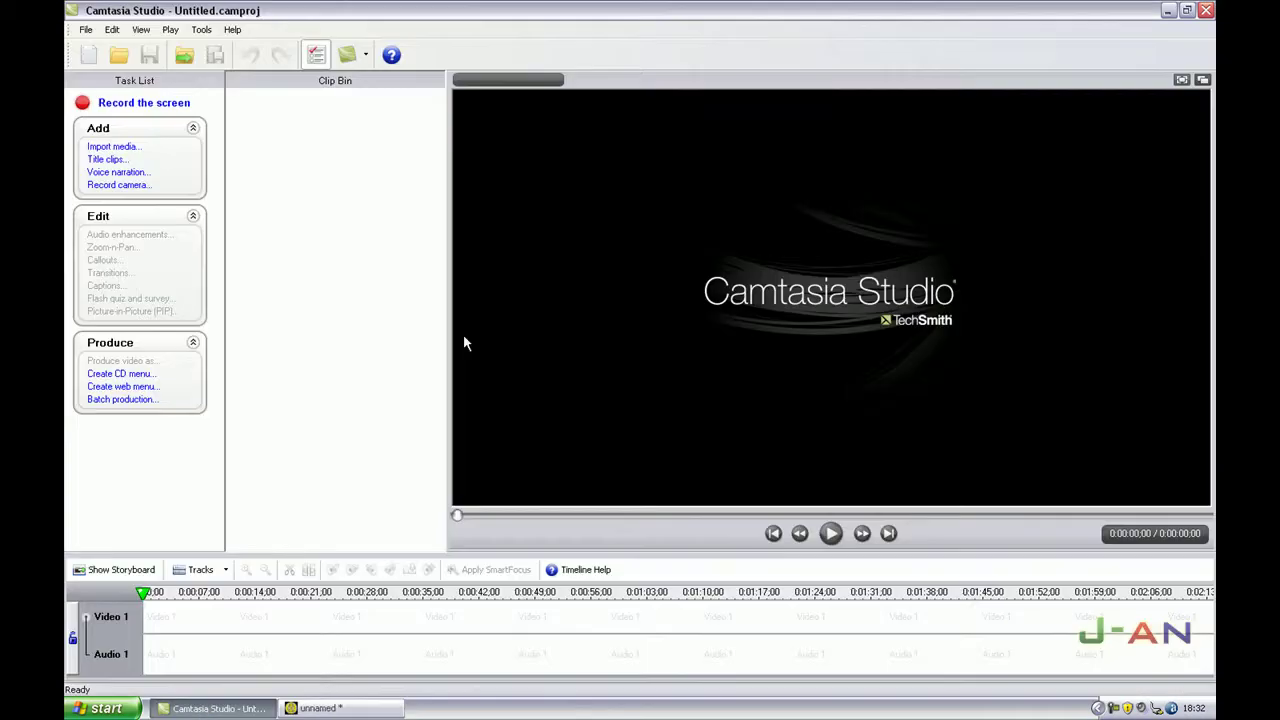
pyautogui.click(1166, 11)
pyautogui.hotkey('alt', 'Tab')
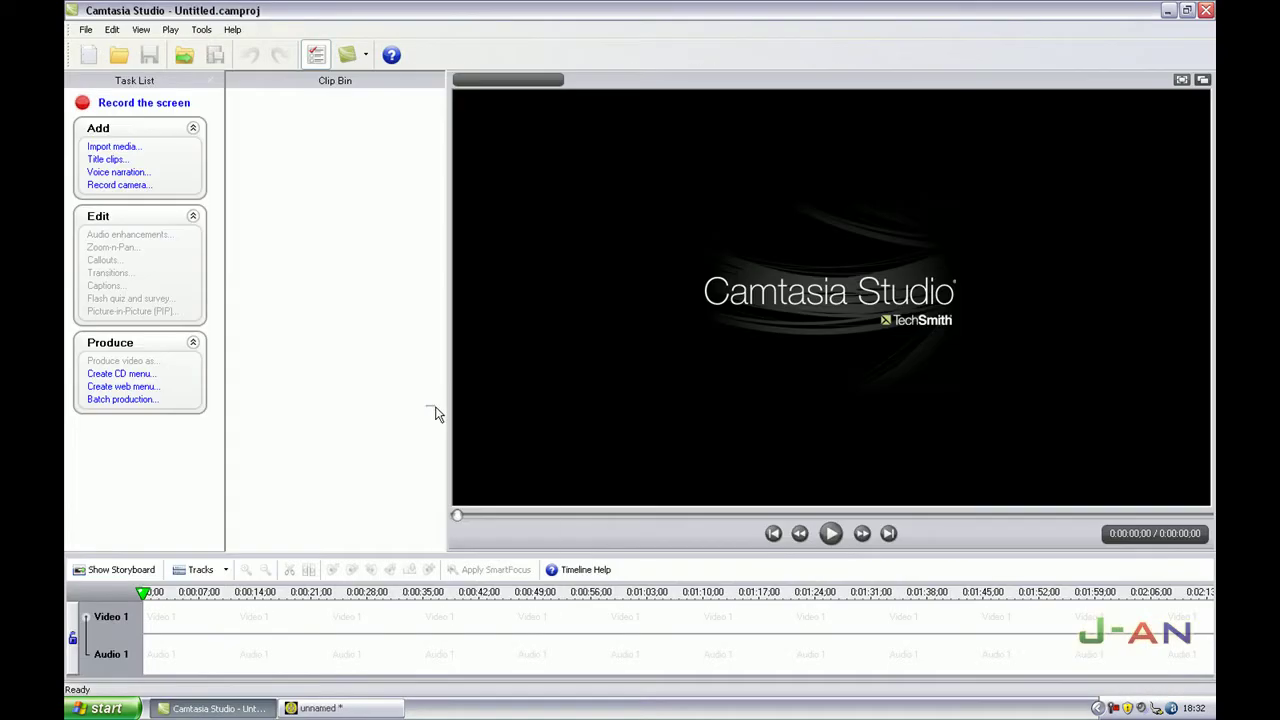
pyautogui.rightClick(436, 414)
pyautogui.hotkey('alt', 'Tab')
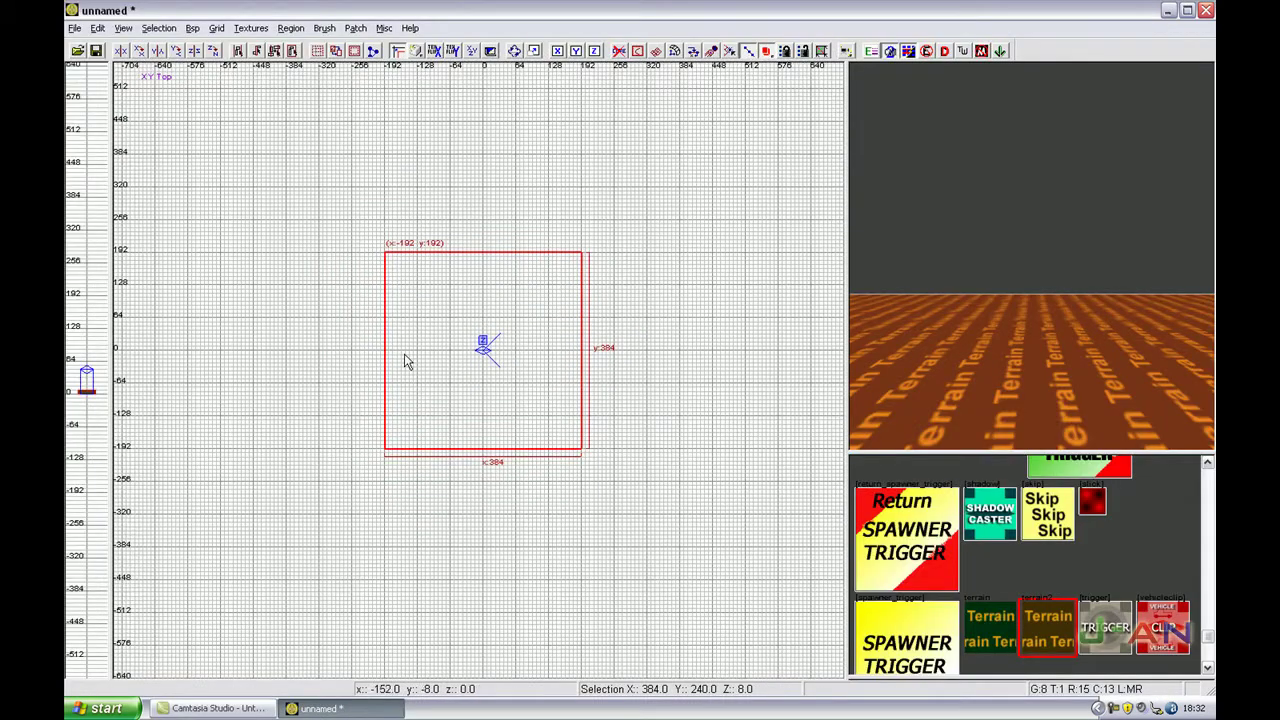
# - Lower the brush by 8 units in the front view so its top face lies at z 0
pyautogui.hotkey('ctrl', 'Tab')
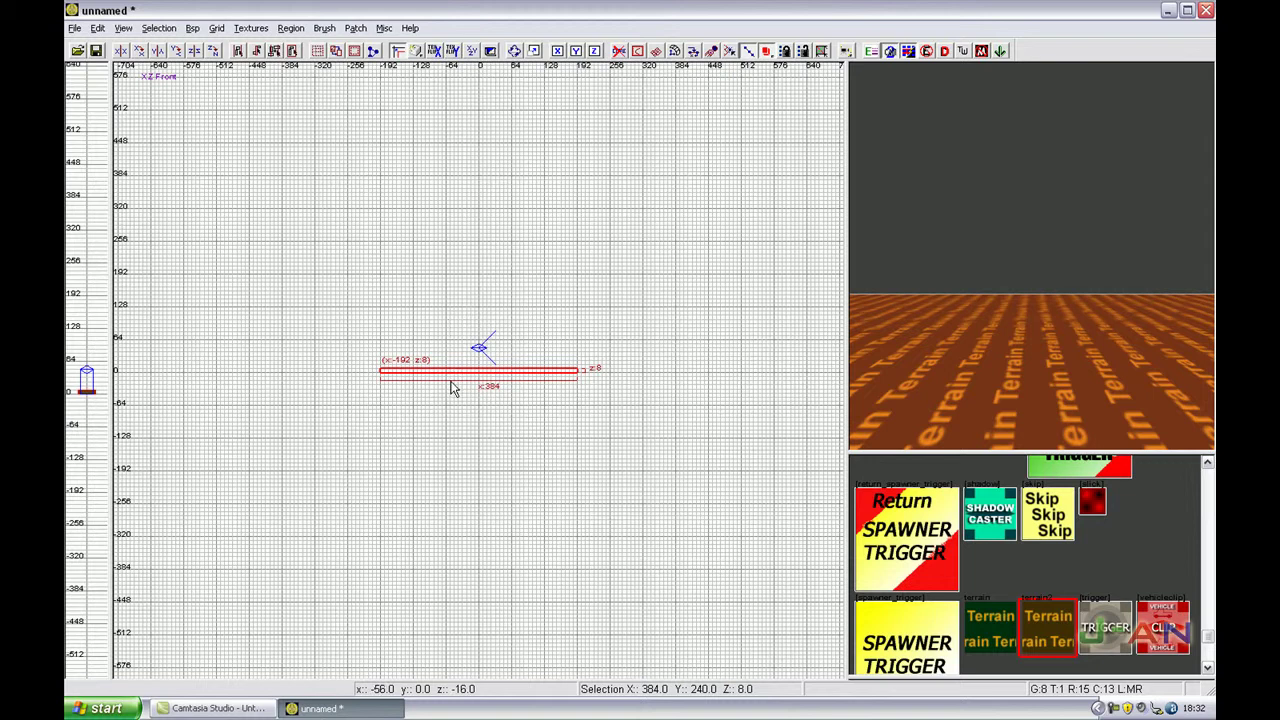
pyautogui.moveTo(443, 376); pyautogui.dragTo(443, 381)
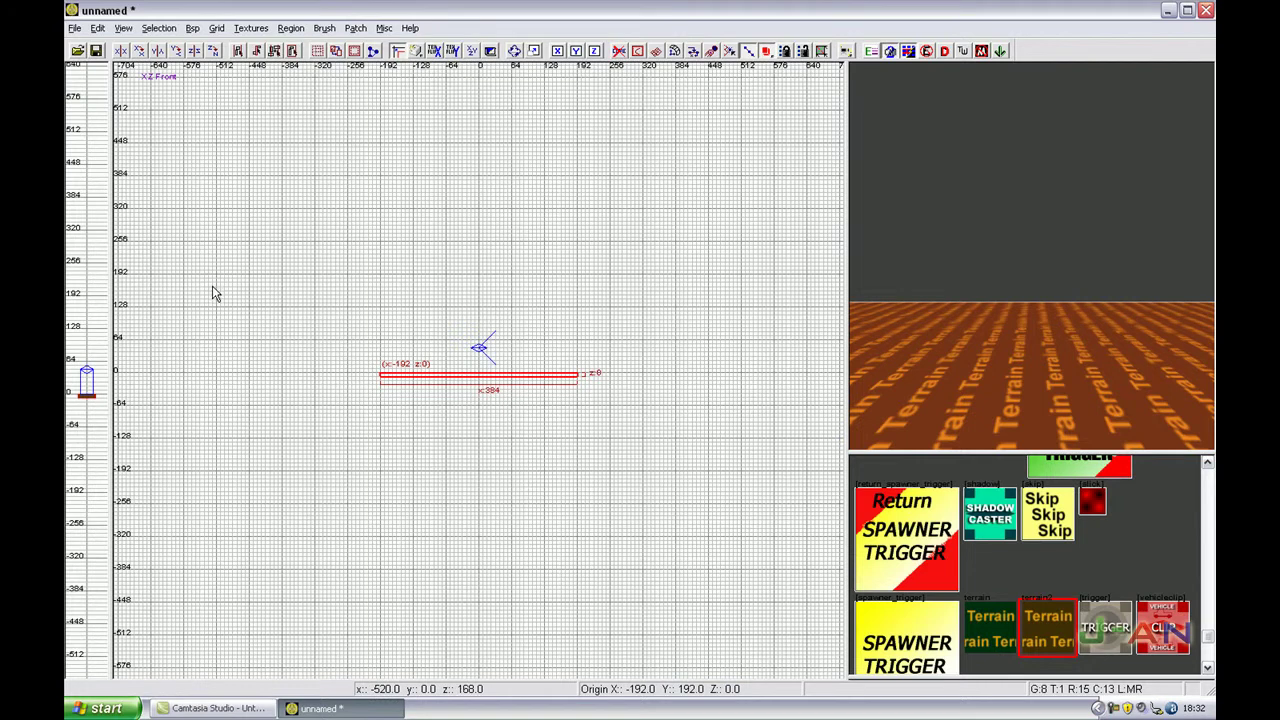
pyautogui.moveTo(989, 319)
pyautogui.mouseDown(button='right')
pyautogui.moveTo(978, 337)
pyautogui.moveTo(985, 322)
pyautogui.mouseUp(button='right')
pyautogui.press('Escape')
pyautogui.keyDown('shift'); pyautogui.click(956, 313); pyautogui.keyUp('shift')
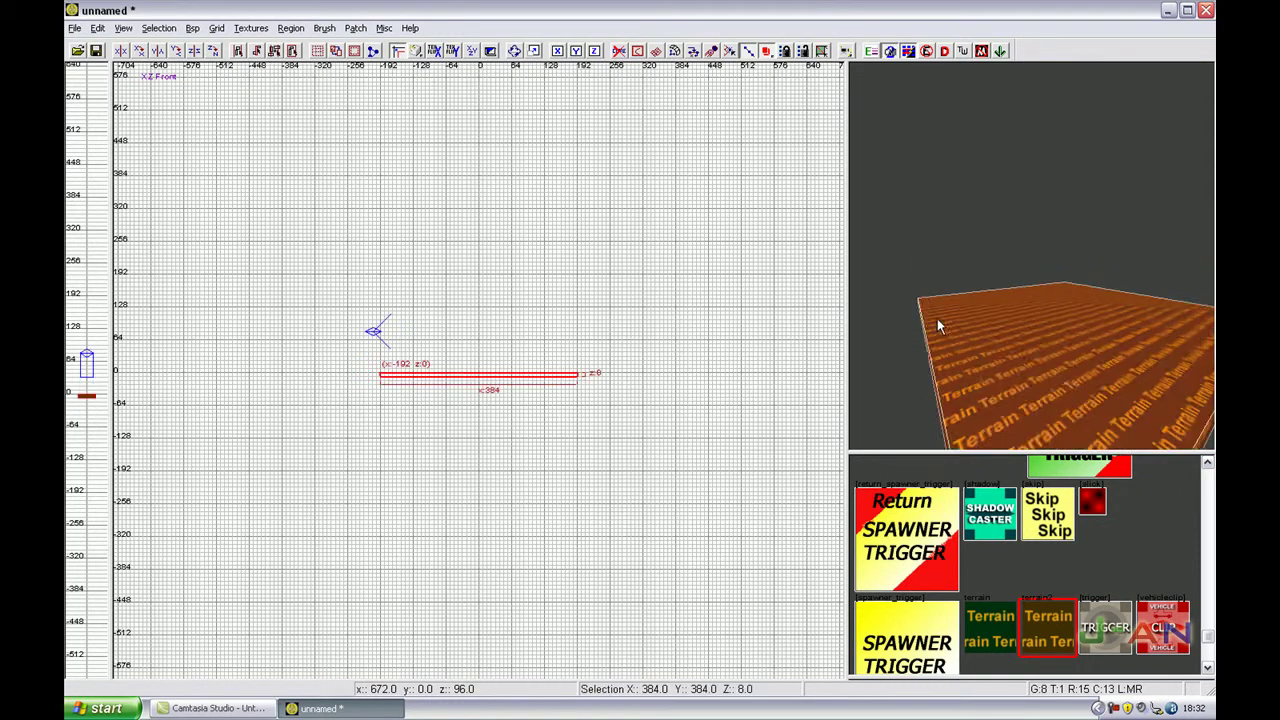
pyautogui.scroll(-2, 955, 313)
pyautogui.click(356, 28)
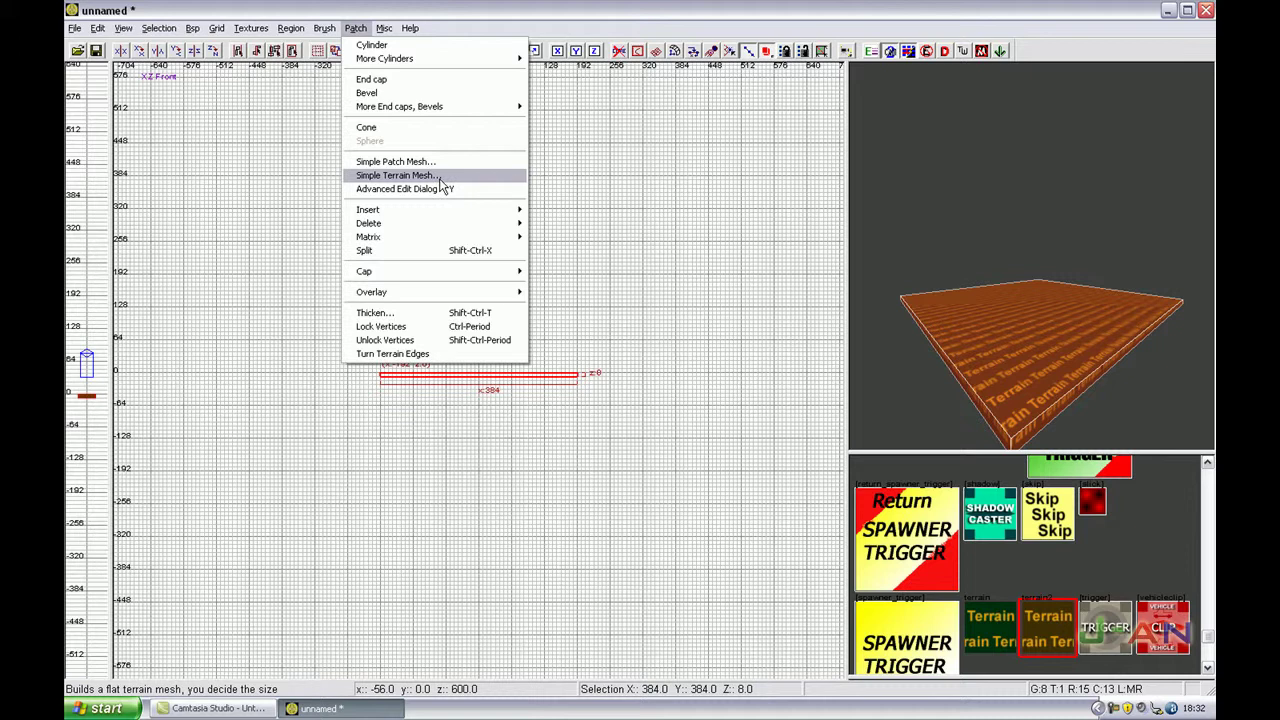
pyautogui.click(400, 175)
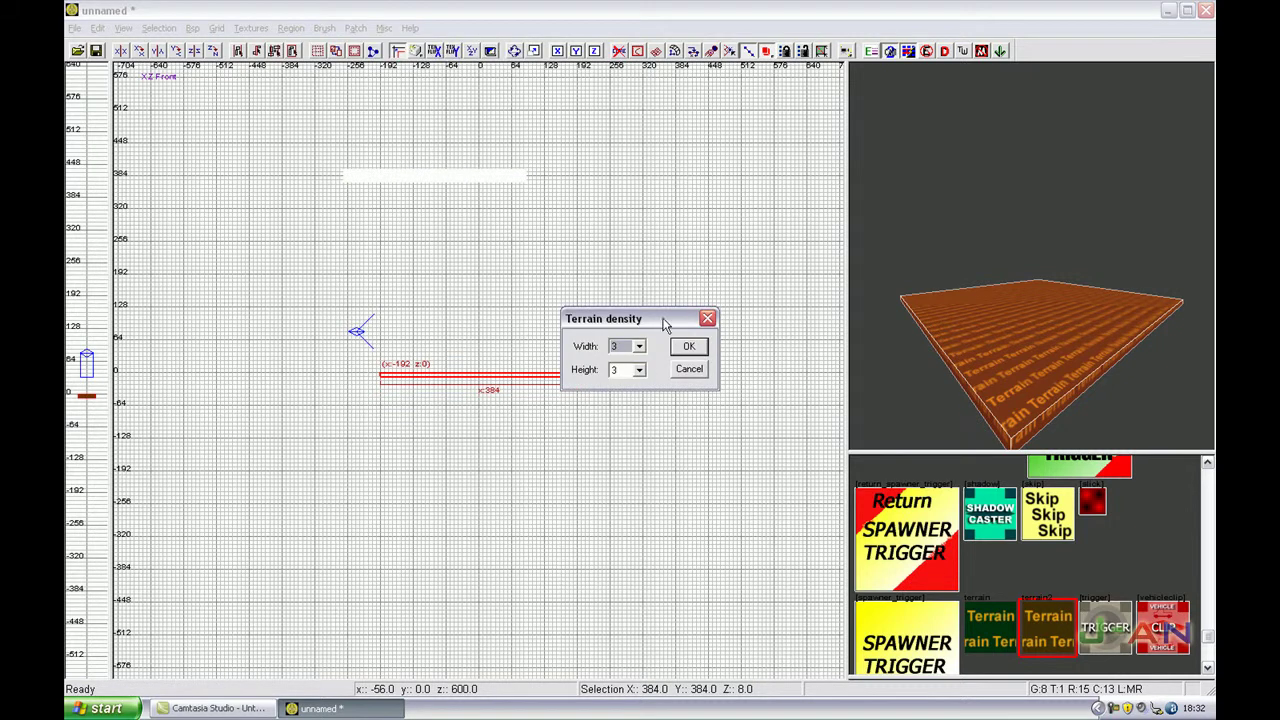
pyautogui.moveTo(595, 318); pyautogui.dragTo(588, 349)
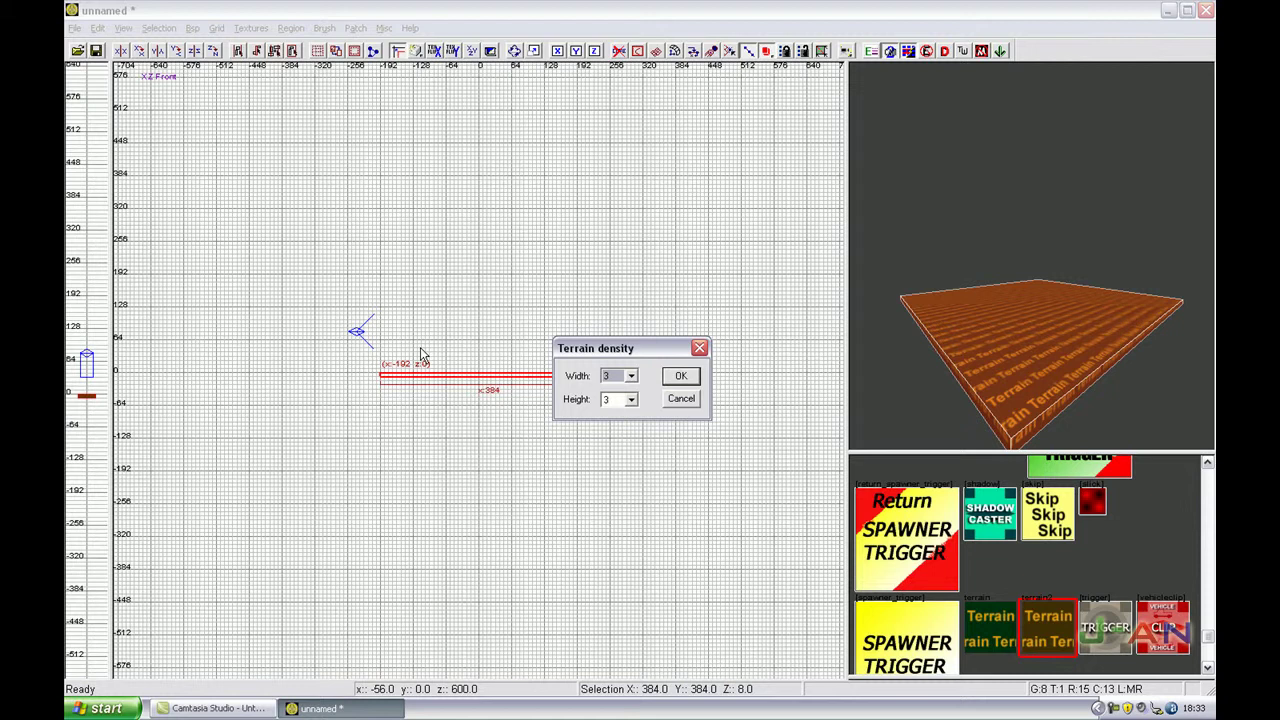
pyautogui.click(681, 398)
# - Convert the brush into a simple terrain mesh in the top view, with a density of width 7 and height 7
pyautogui.hotkey('ctrl', 'Tab')
pyautogui.click(355, 28)
pyautogui.click(404, 176)
pyautogui.moveTo(626, 330); pyautogui.dragTo(703, 305)
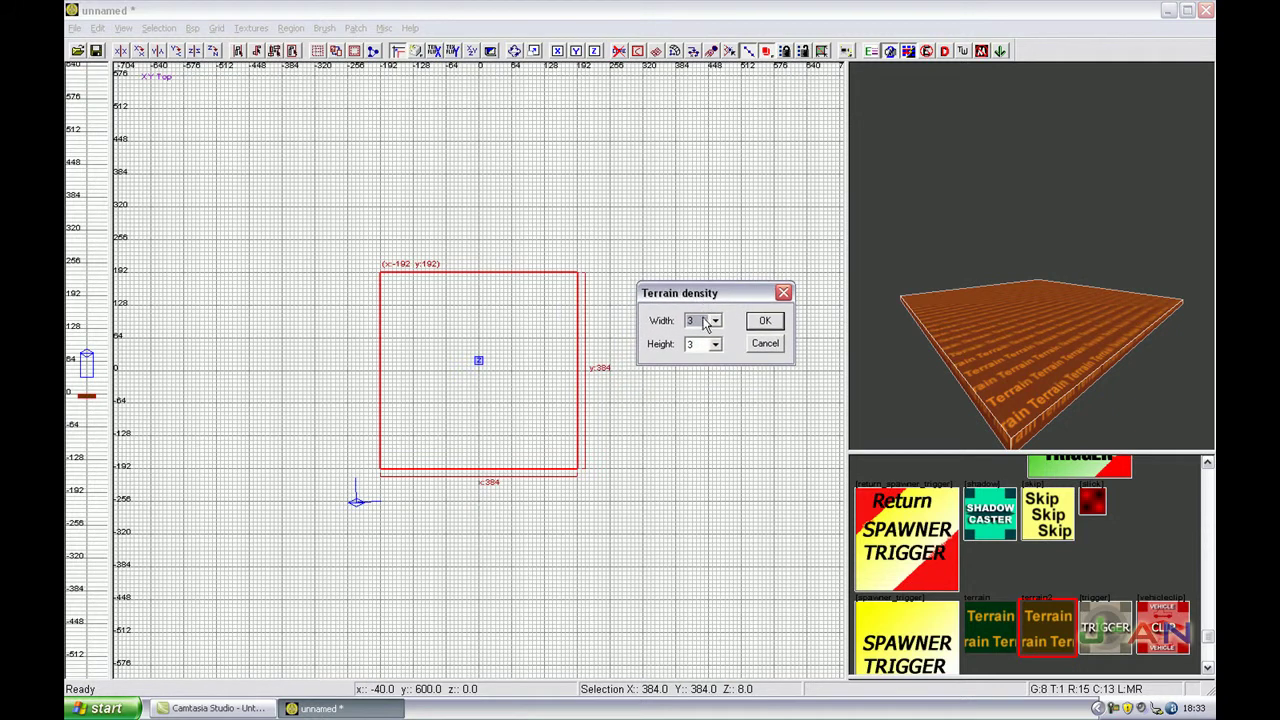
pyautogui.click(716, 321)
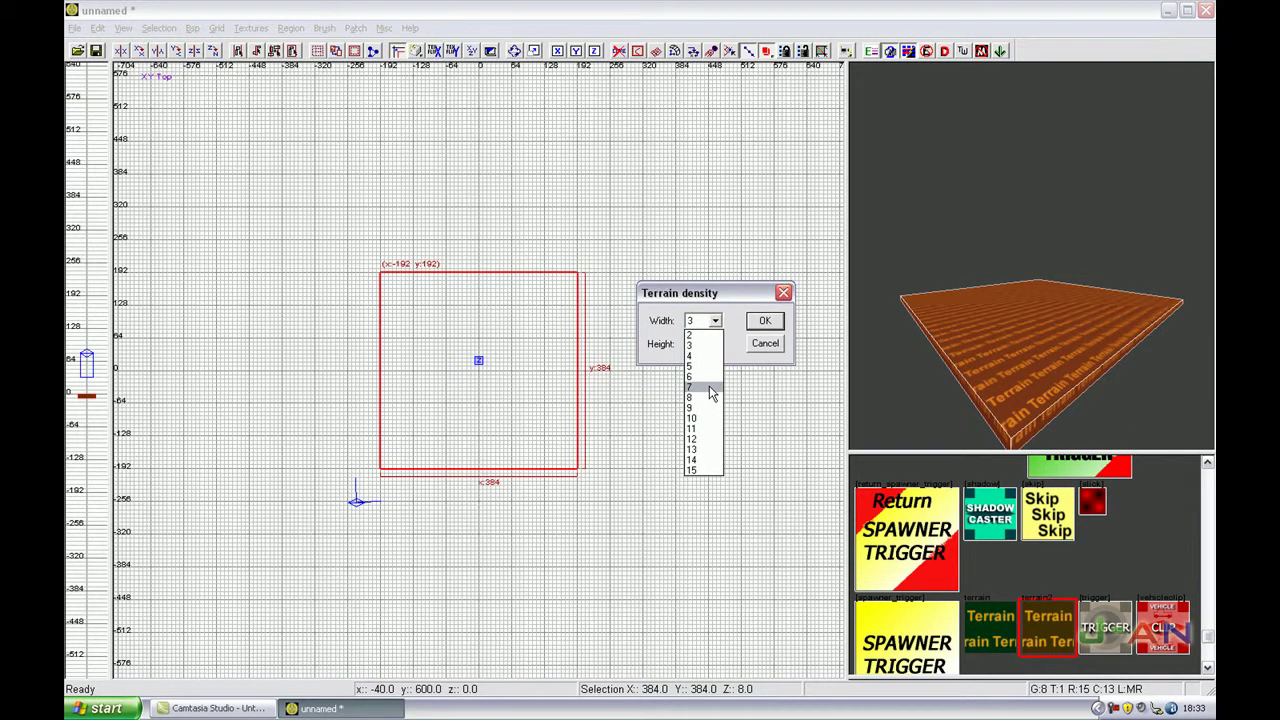
pyautogui.click(708, 390)
pyautogui.click(715, 344)
pyautogui.click(700, 412)
pyautogui.click(765, 324)
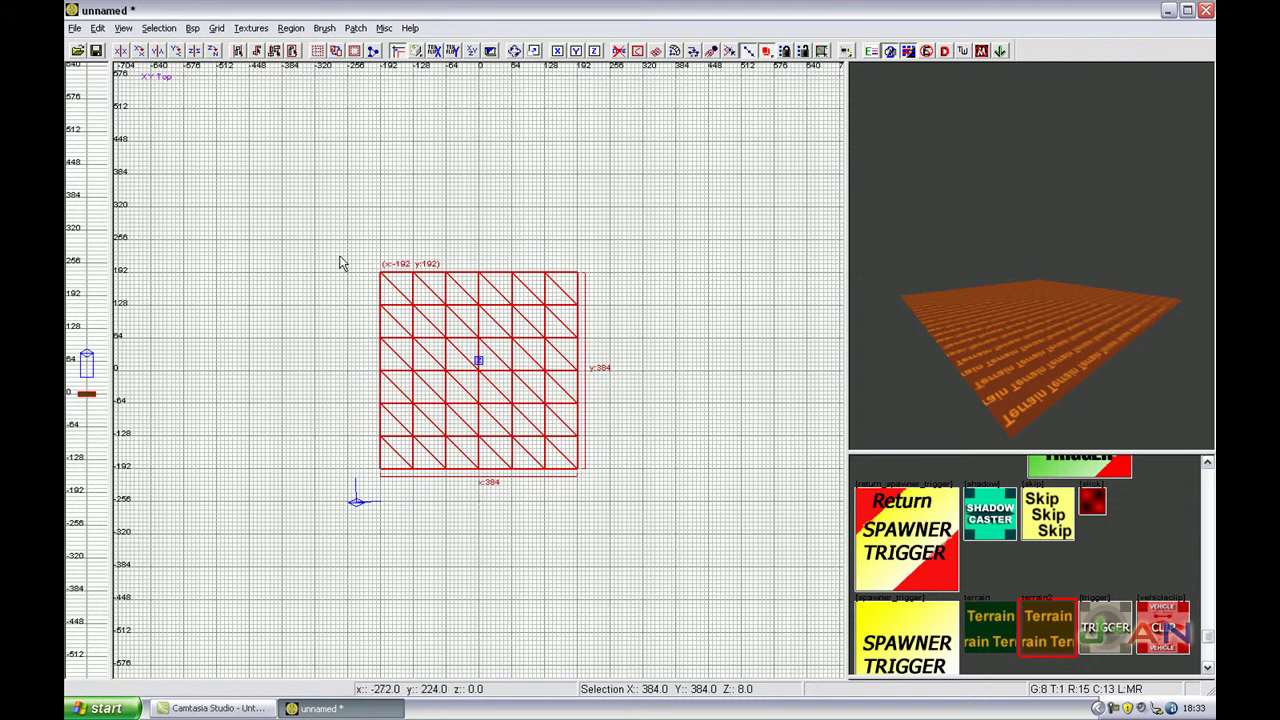
# - Examine the terrain mesh's triangle grid from above and its surface in the 3D view
pyautogui.keyDown('ctrl'); pyautogui.moveTo(955, 335); pyautogui.dragTo(946, 275, button='right'); pyautogui.keyUp('ctrl')
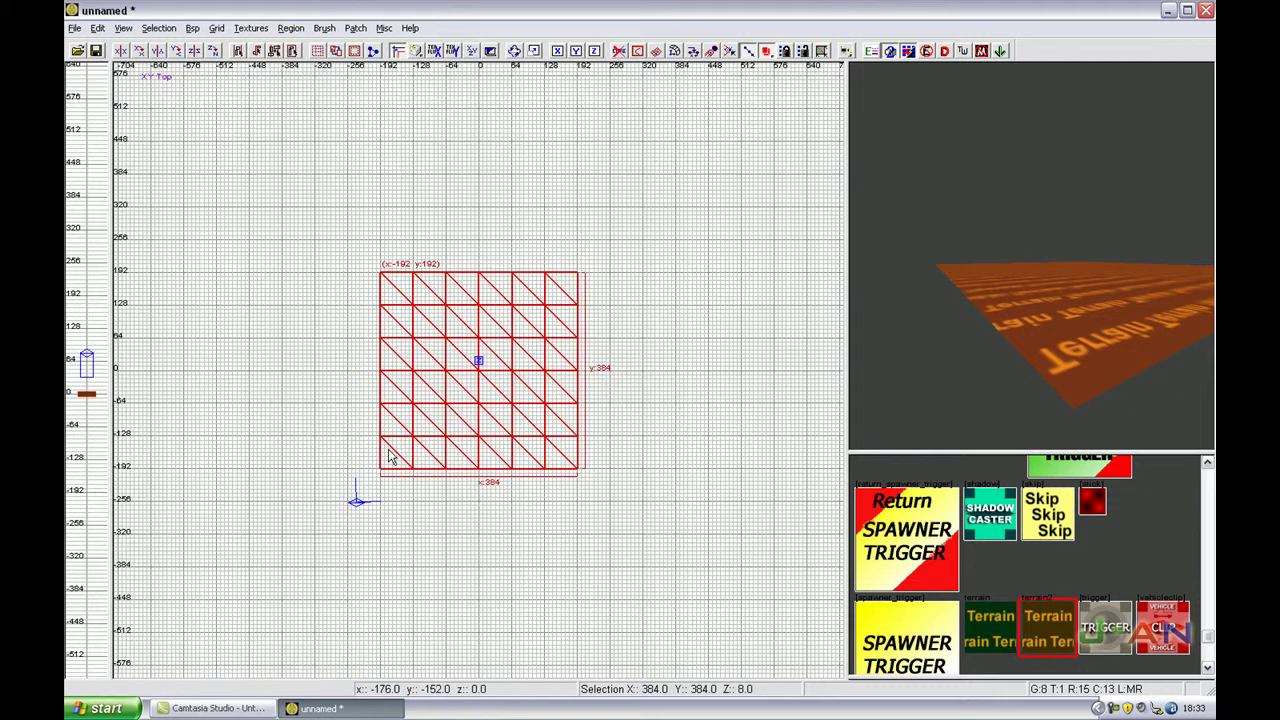
pyautogui.scroll(9, 577, 268)
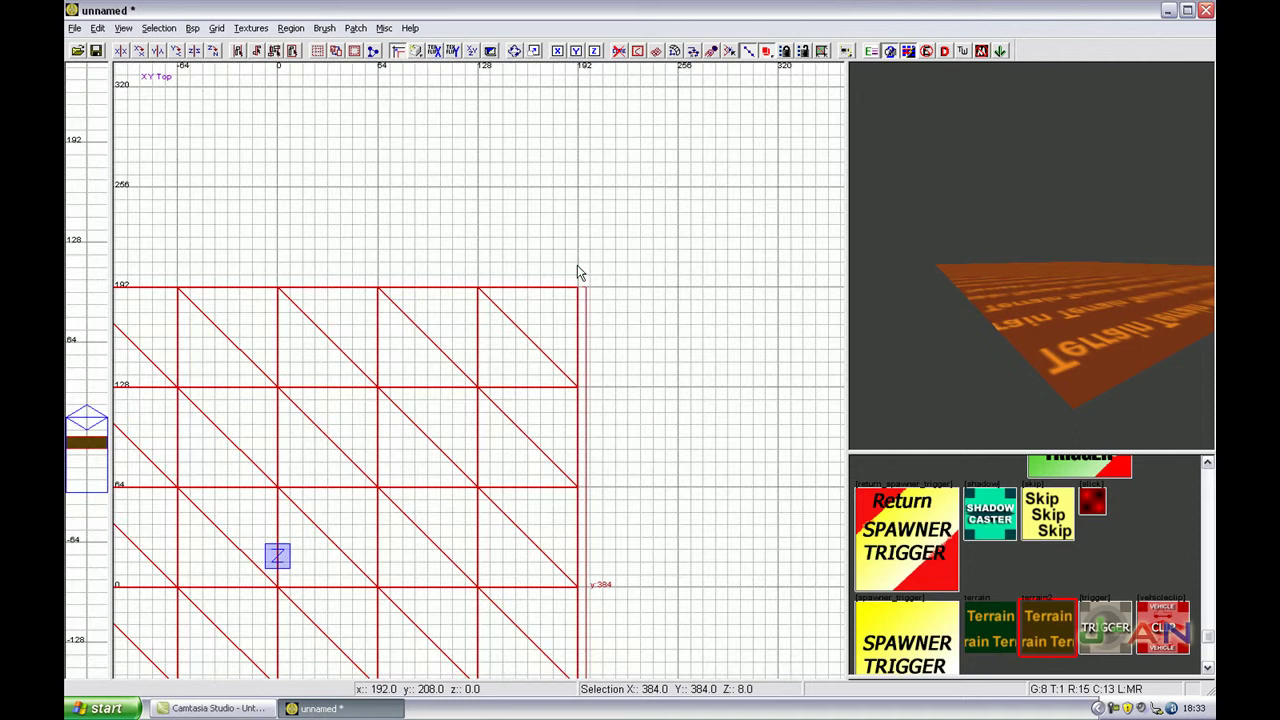
pyautogui.scroll(-9, 550, 308)
pyautogui.moveTo(465, 338); pyautogui.dragTo(570, 162, button='right')
pyautogui.scroll(7, 410, 352)
pyautogui.moveTo(466, 338); pyautogui.dragTo(0, 368, button='right')
pyautogui.moveTo(627, 354); pyautogui.dragTo(947, 719, button='right')
pyautogui.moveTo(575, 390); pyautogui.dragTo(409, 185, button='right')
pyautogui.scroll(-5, 523, 175)
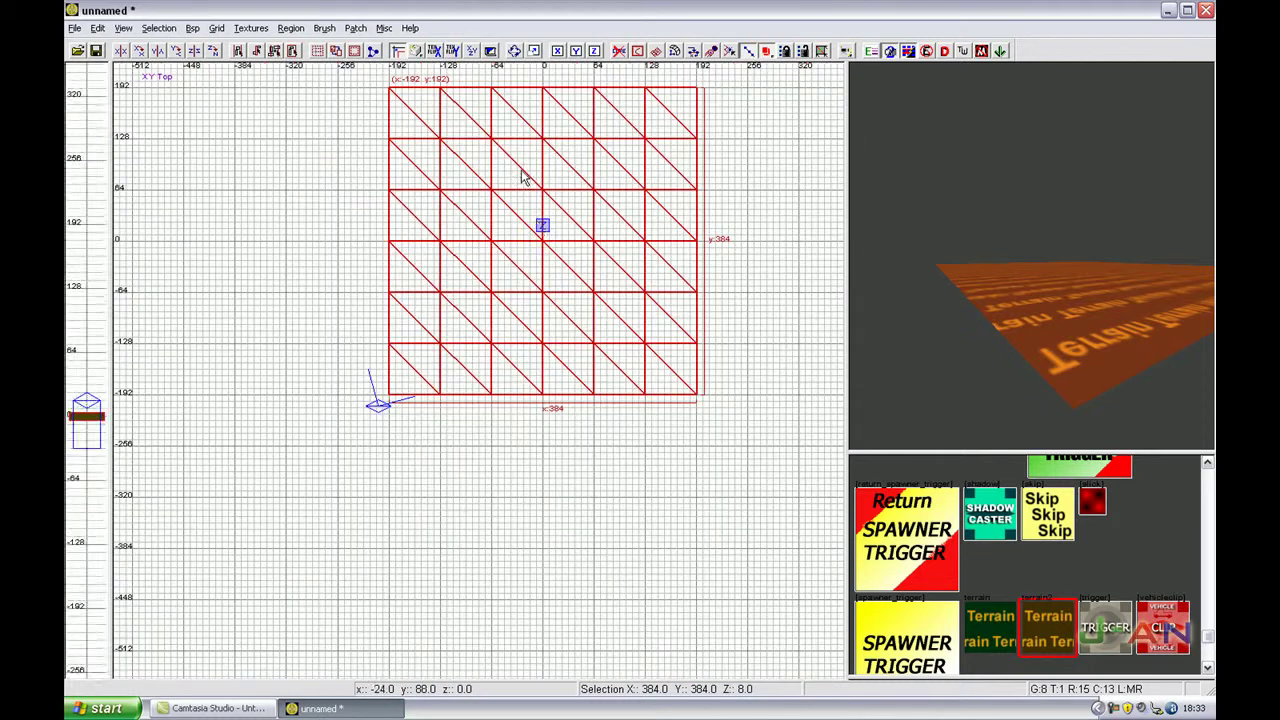
pyautogui.scroll(-1, 535, 228)
pyautogui.moveTo(534, 203); pyautogui.dragTo(517, 269, button='right')
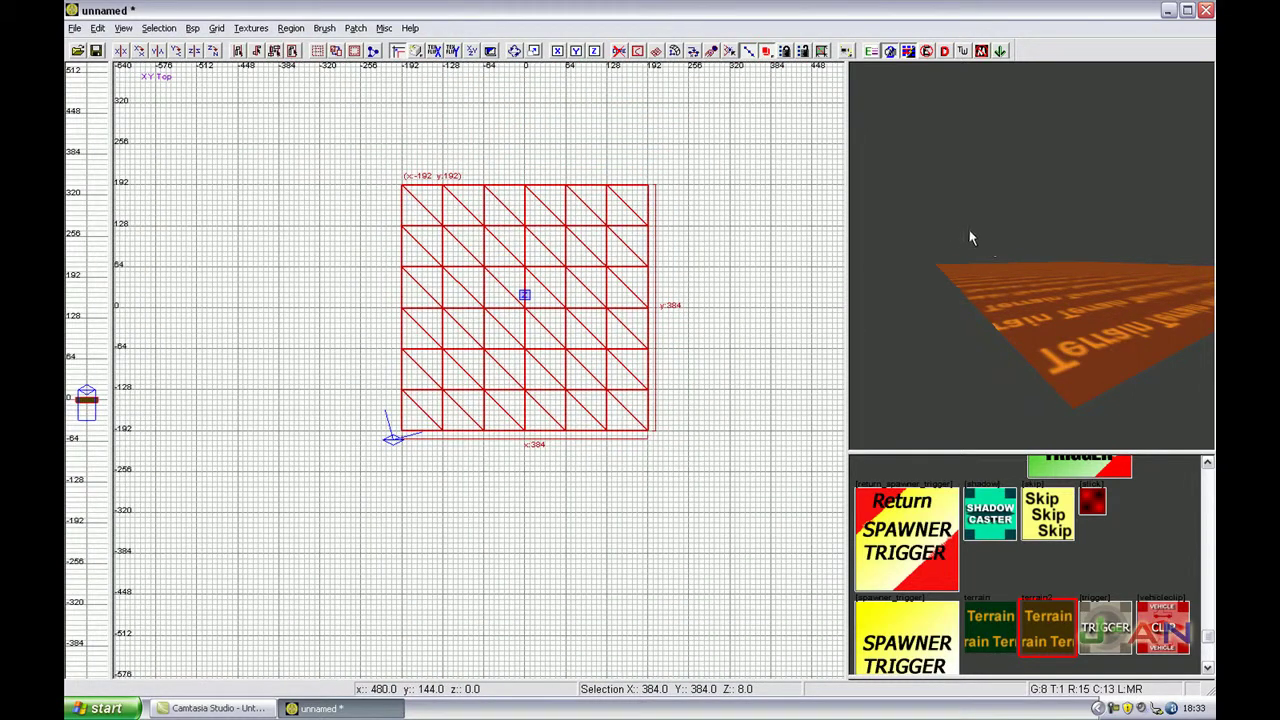
pyautogui.rightClick(989, 248)
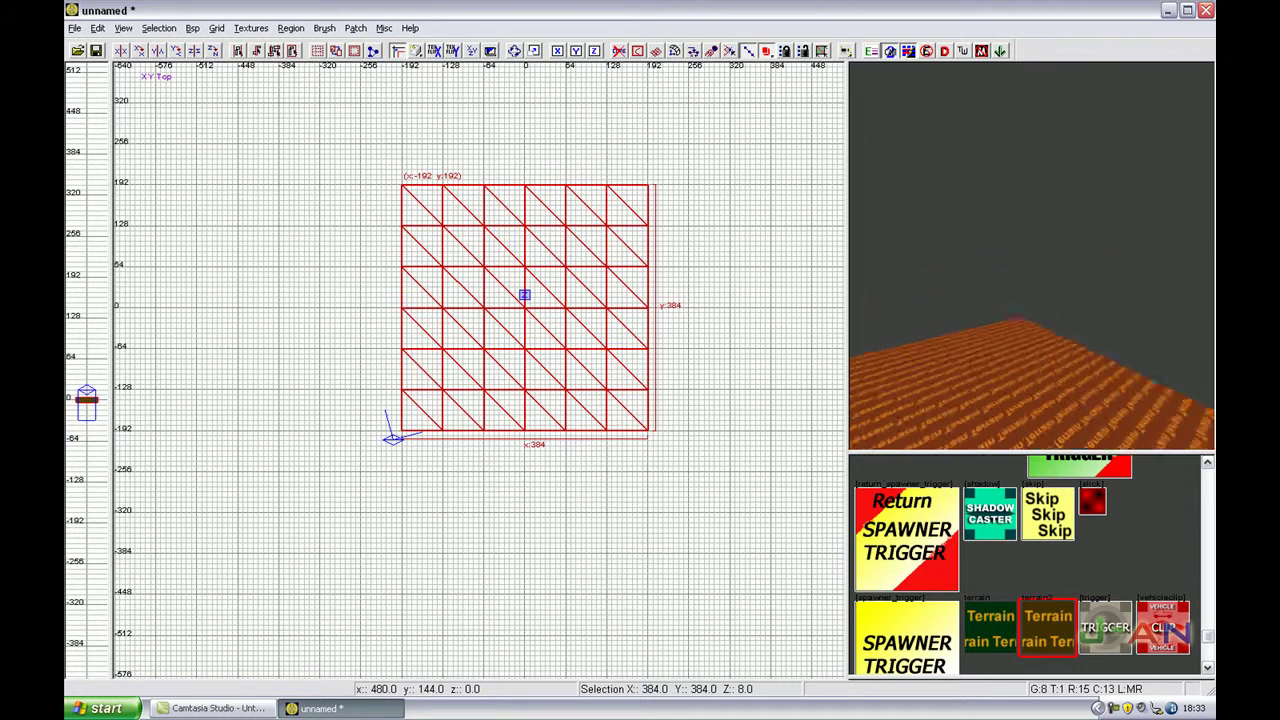
pyautogui.press('Escape')
pyautogui.moveTo(989, 248); pyautogui.dragTo(1001, 279, button='right')
pyautogui.keyDown('shift'); pyautogui.click(980, 308); pyautogui.keyUp('shift')
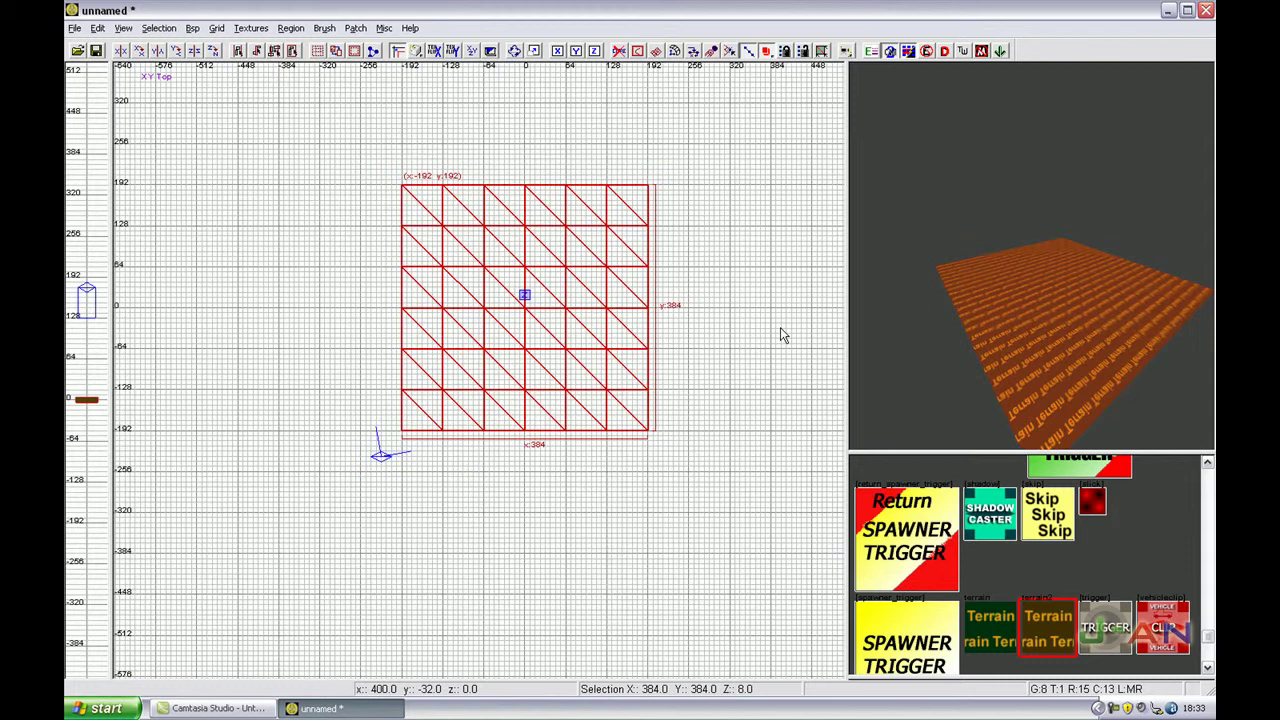
pyautogui.moveTo(879, 324); pyautogui.dragTo(1002, 324, button='right')
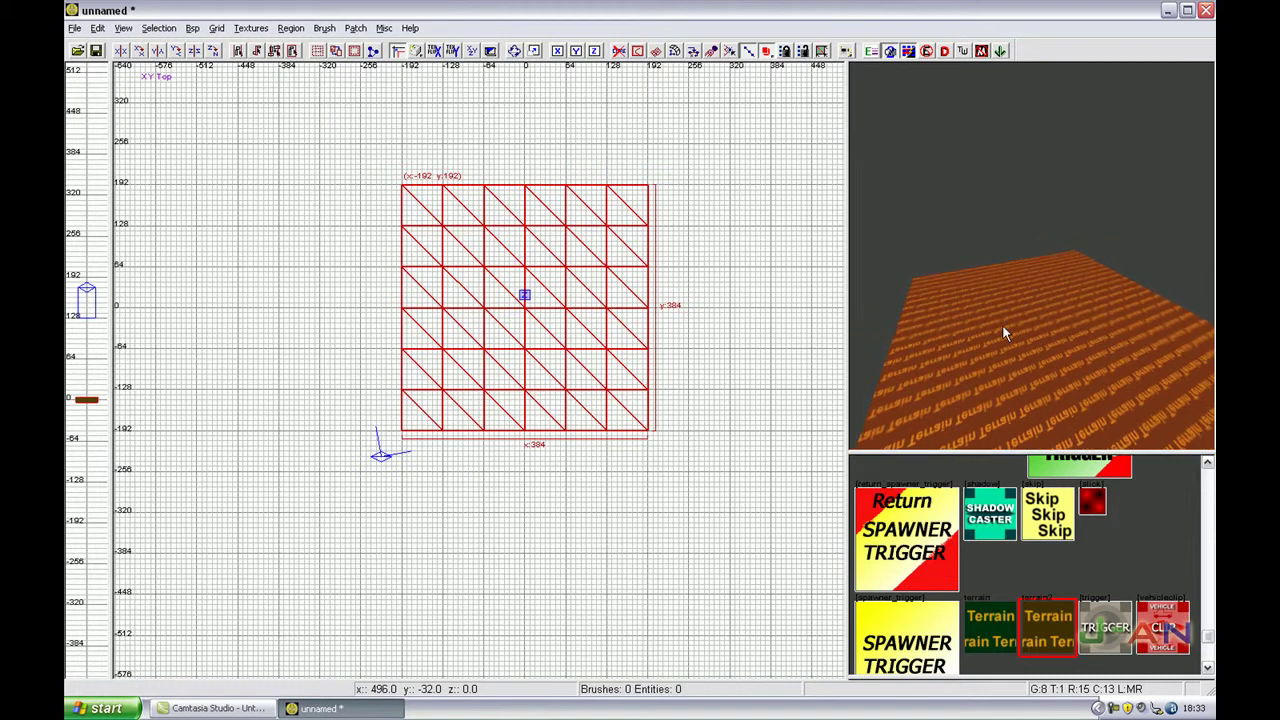
pyautogui.press('Escape')
pyautogui.moveTo(546, 268); pyautogui.dragTo(520, 190, button='right')
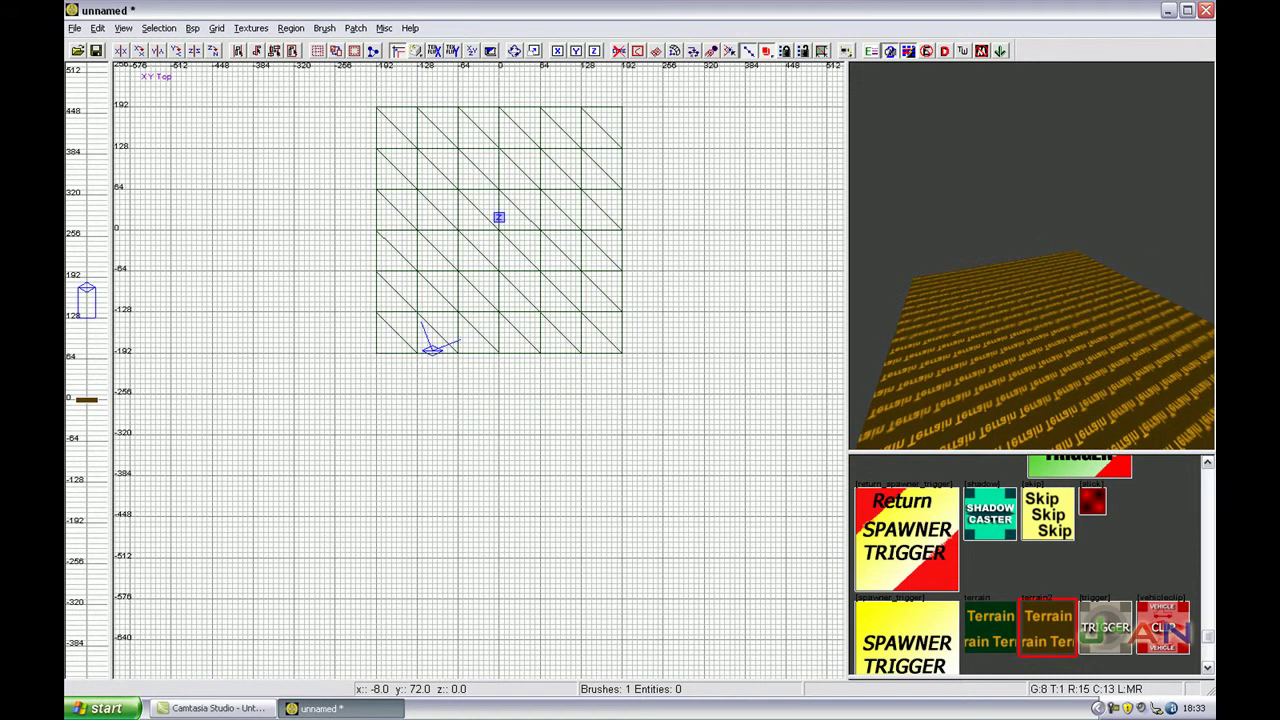
pyautogui.moveTo(634, 243); pyautogui.dragTo(407, 158, button='right')
pyautogui.moveTo(376, 265); pyautogui.dragTo(489, 386, button='right')
# - Apply natural patch texturing to the terrain mesh with the Surface inspector, then deselect the mesh
pyautogui.keyDown('shift'); pyautogui.click(1014, 354); pyautogui.keyUp('shift')
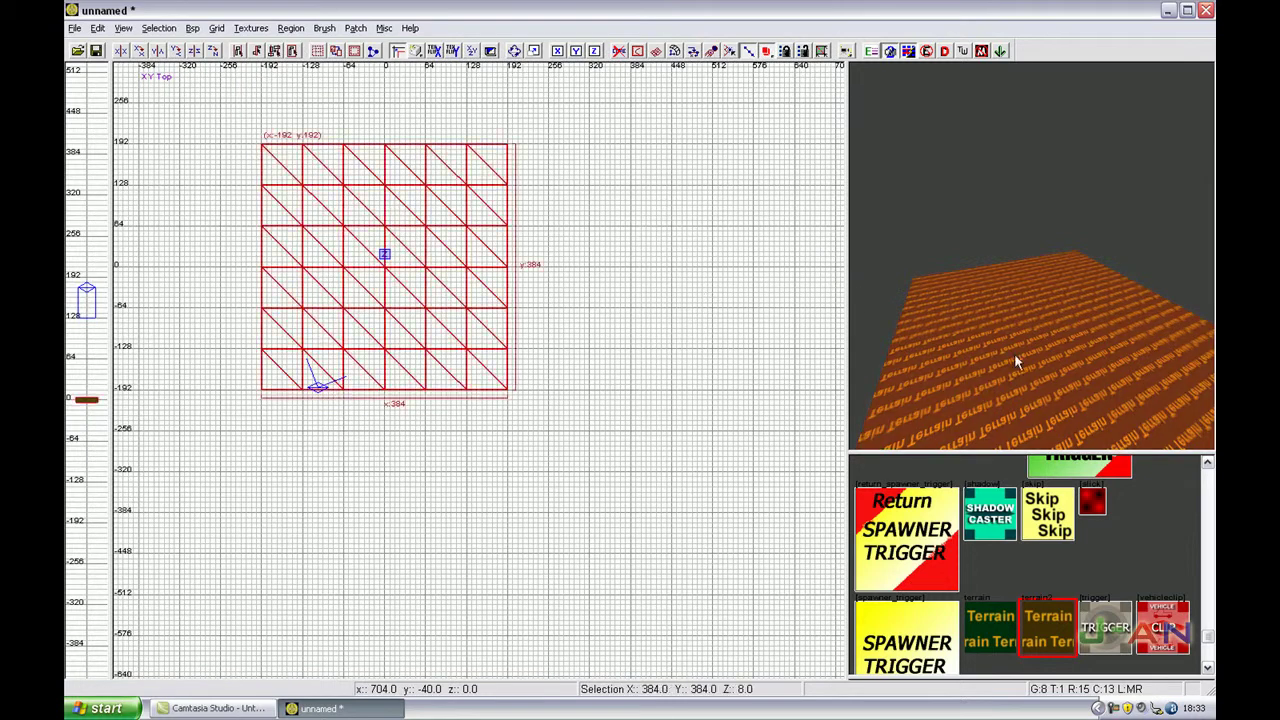
pyautogui.press('s')
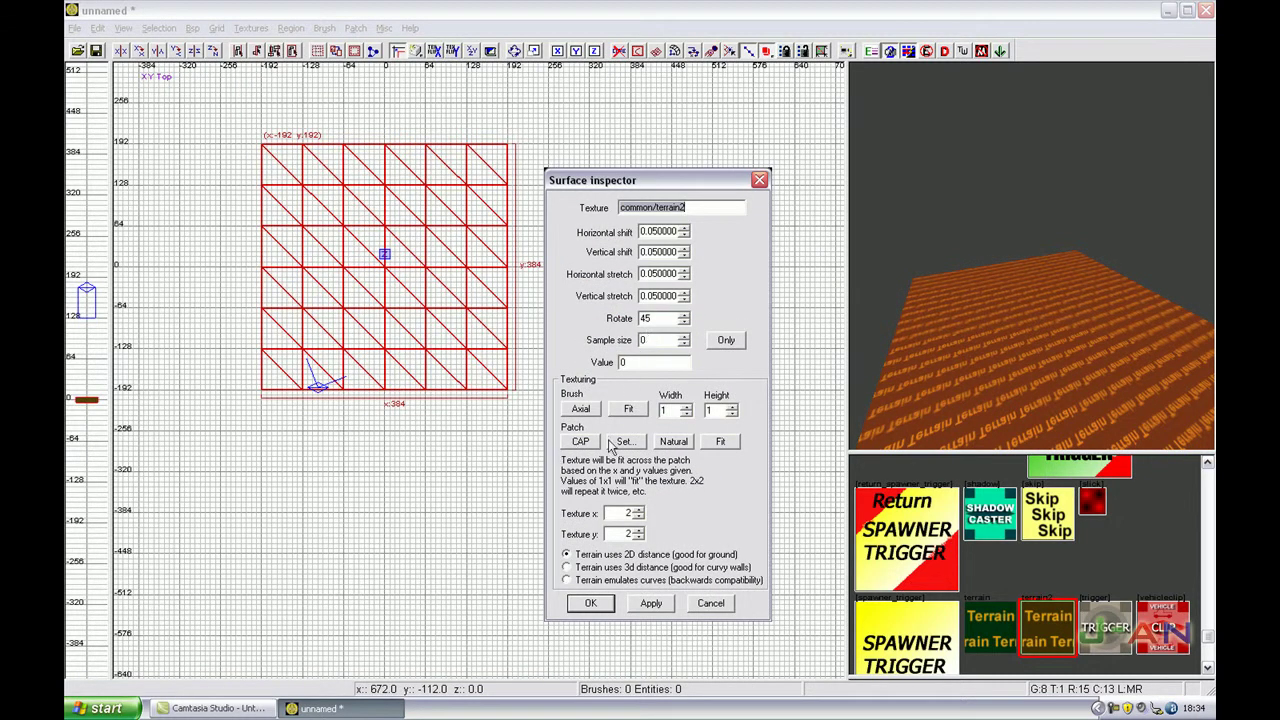
pyautogui.click(673, 442)
pyautogui.click(605, 603)
pyautogui.moveTo(1020, 300); pyautogui.dragTo(1032, 240, button='right')
pyautogui.press('Escape')
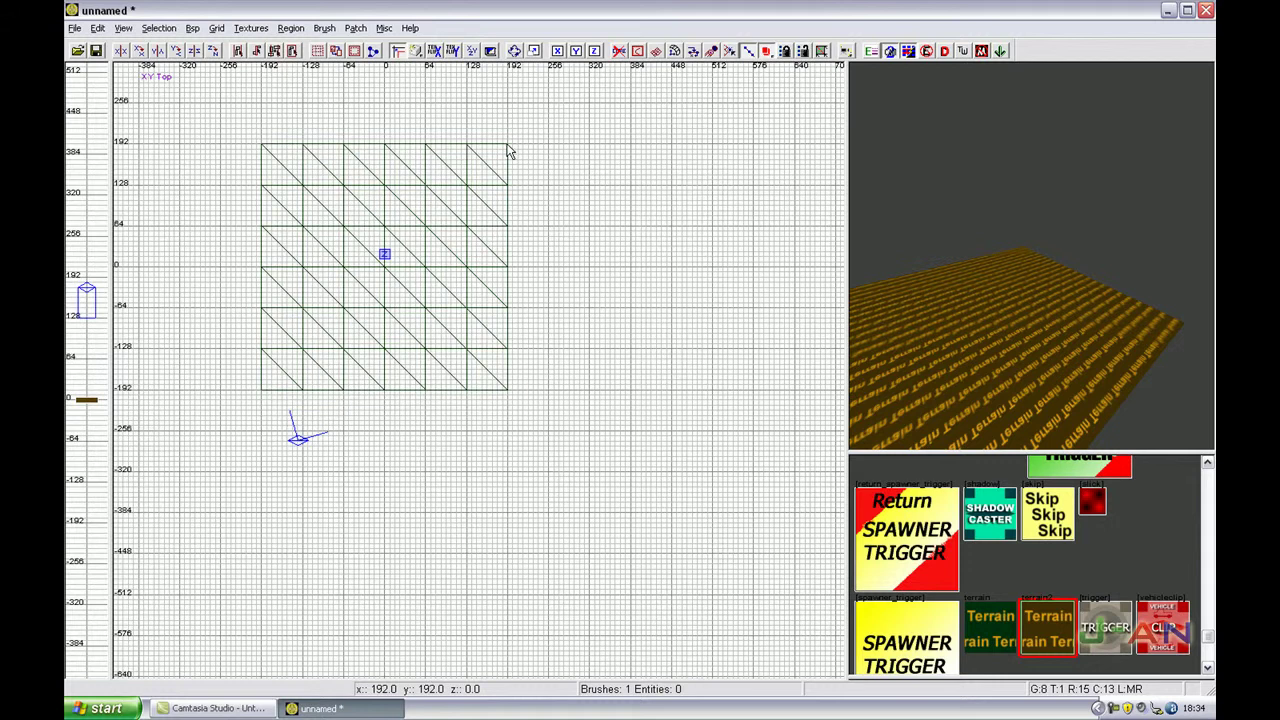
# - Draw a 128 by 128 brush touching the mesh's corner at x 192, y 192, and lower its top to z 0
pyautogui.moveTo(510, 150); pyautogui.dragTo(593, 233)
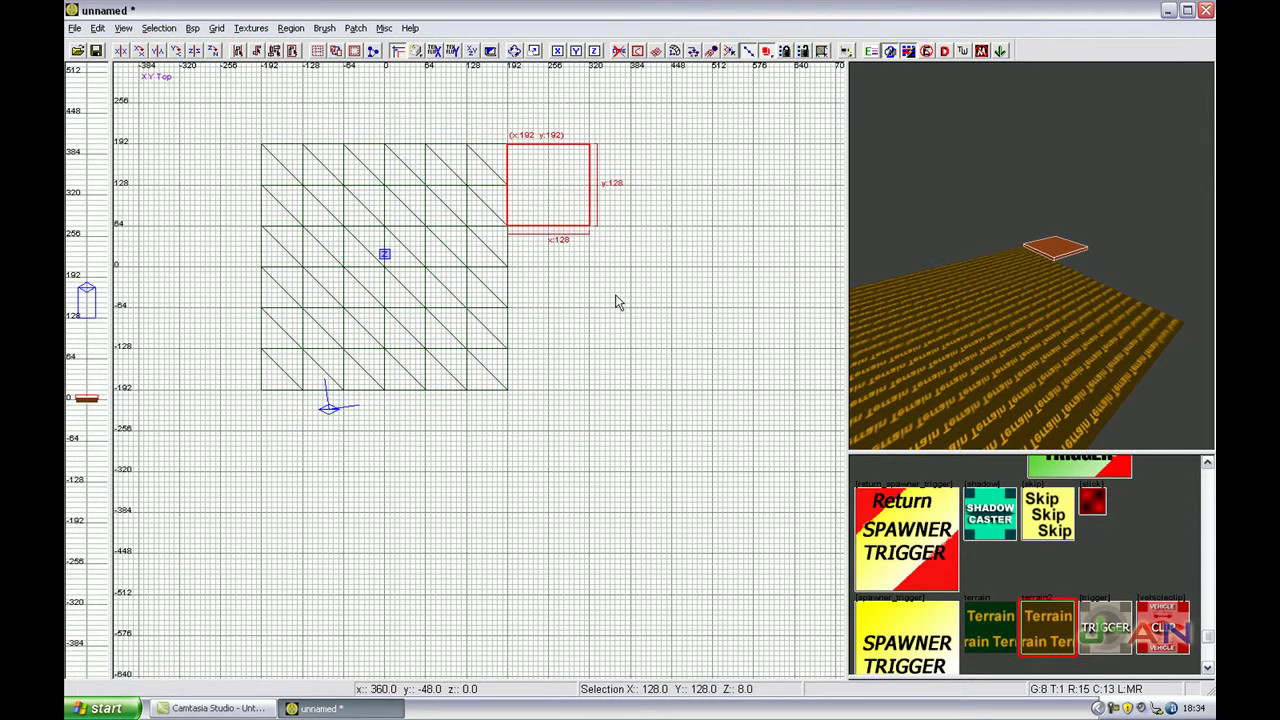
pyautogui.hotkey('ctrl', 'Tab')
pyautogui.moveTo(443, 371); pyautogui.dragTo(443, 376)
pyautogui.hotkey('ctrl', 'Tab')
pyautogui.hotkey('ctrl', 'Tab')
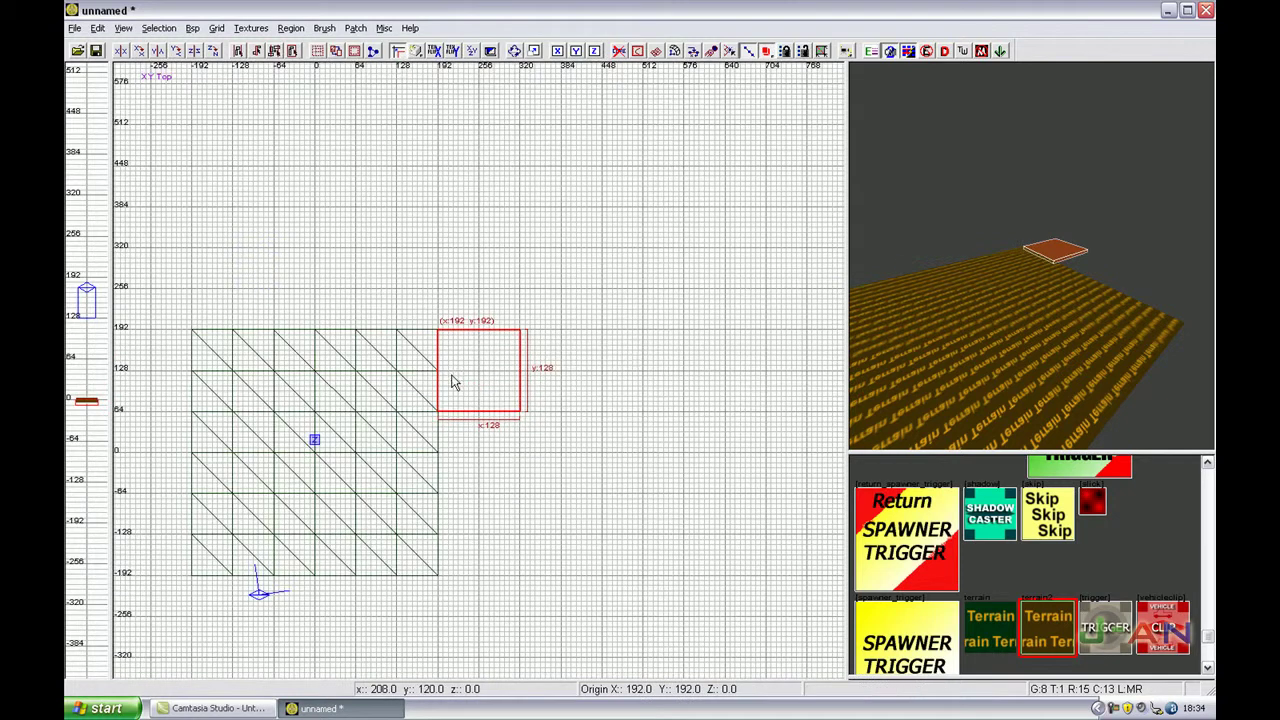
# - Stretch the small brush along the y axis to 384 units so it spans the mesh's whole adjoining edge
pyautogui.press('Escape')
pyautogui.moveTo(1114, 349); pyautogui.dragTo(1020, 335, button='right')
pyautogui.rightClick(1112, 317)
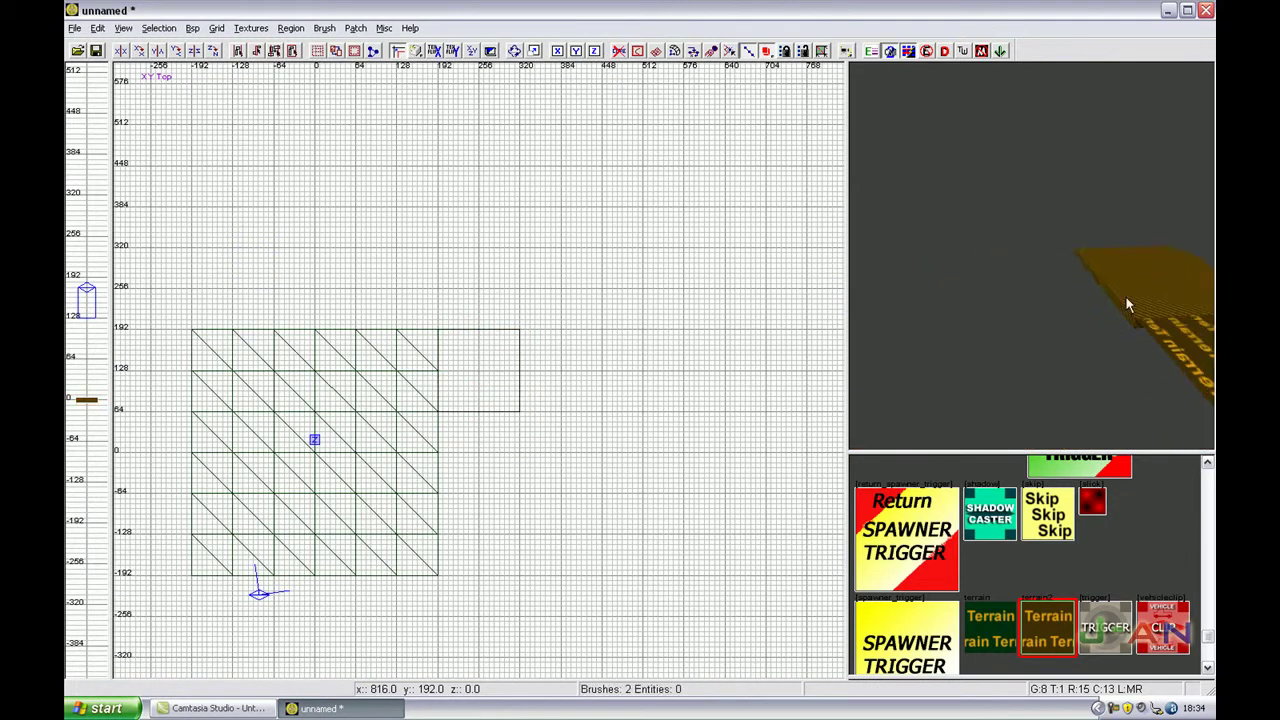
pyautogui.keyDown('shift'); pyautogui.click(1140, 280); pyautogui.keyUp('shift')
pyautogui.click(1057, 627)
pyautogui.press('Escape')
pyautogui.rightClick(1058, 385)
pyautogui.moveTo(1058, 385); pyautogui.dragTo(1046, 365, button='right')
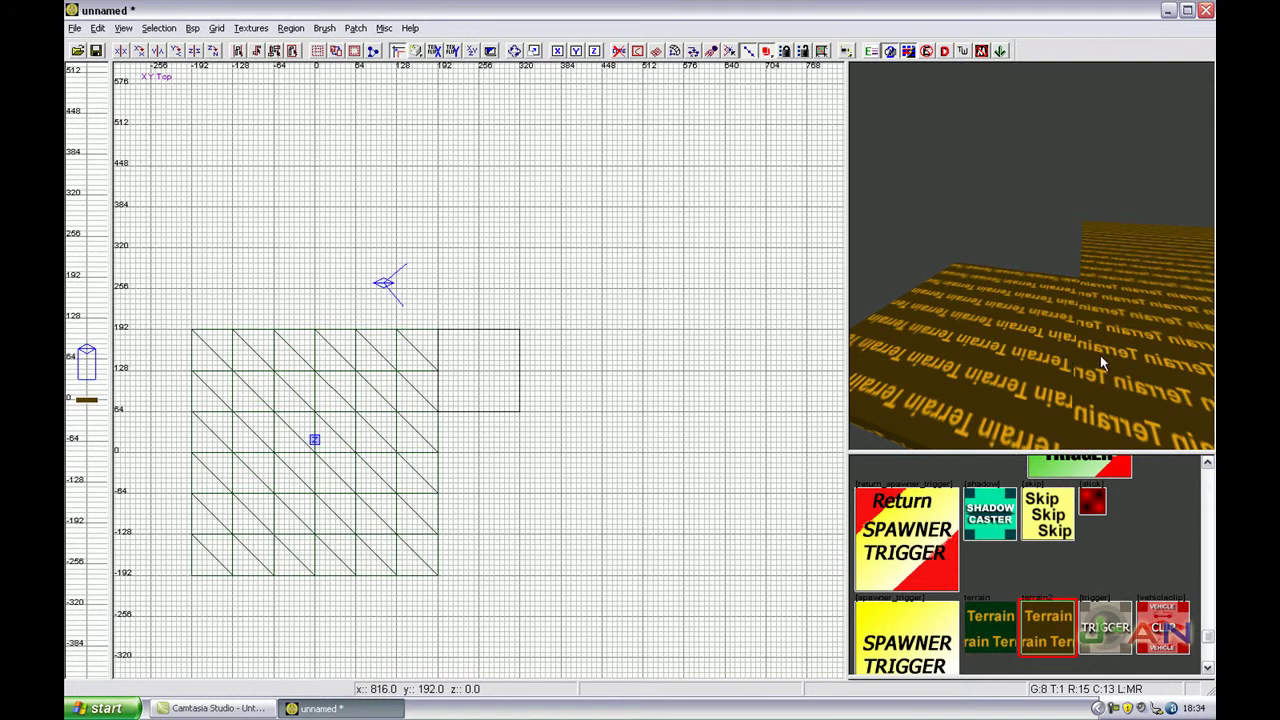
pyautogui.keyDown('shift'); pyautogui.click(1055, 340); pyautogui.keyUp('shift')
pyautogui.moveTo(634, 410); pyautogui.dragTo(638, 204, button='right')
pyautogui.moveTo(488, 319); pyautogui.dragTo(497, 484)
# - Check the seam between the mesh and the adjoining brush in the 3D view, and select the terrain mesh
pyautogui.press('Down')
pyautogui.press('Up')
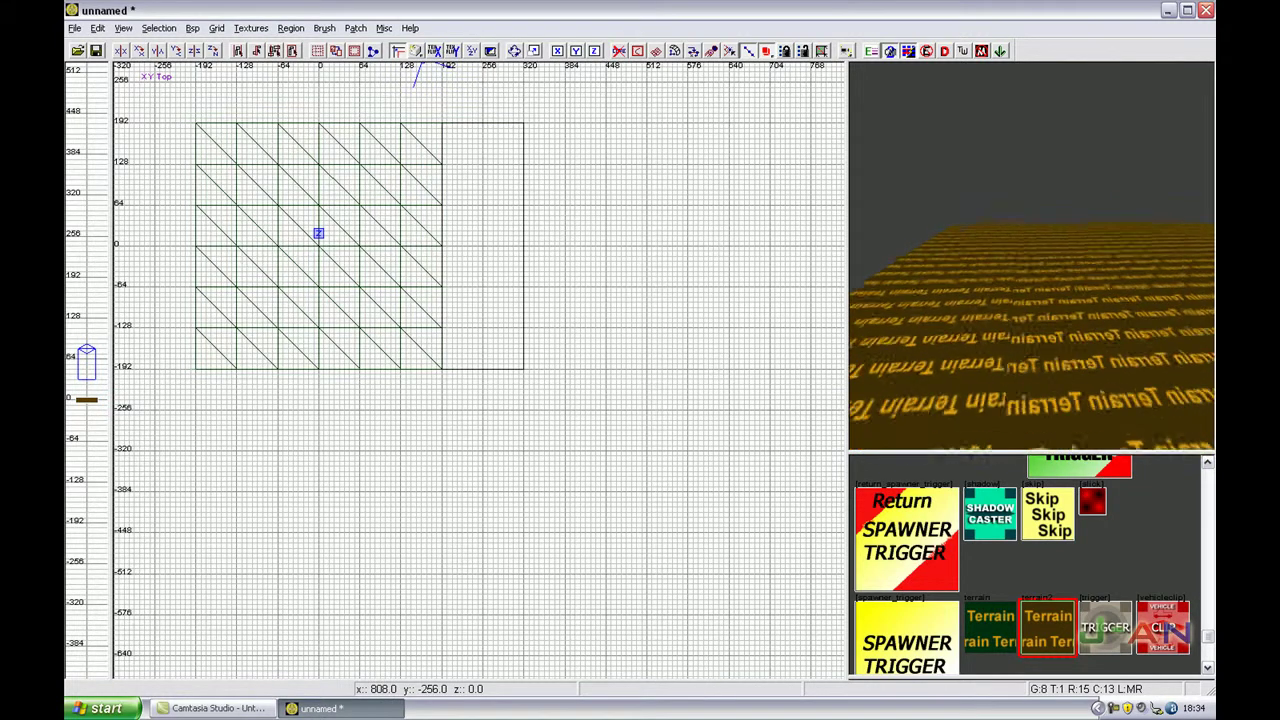
pyautogui.press('Down')
pyautogui.press('Up')
pyautogui.rightClick(1085, 373)
pyautogui.moveTo(1083, 368)
pyautogui.mouseDown(button='right')
pyautogui.moveTo(1105, 398)
pyautogui.moveTo(1112, 380)
pyautogui.moveTo(1085, 390)
pyautogui.moveTo(1068, 369)
pyautogui.mouseUp(button='right')
pyautogui.press('Down')
pyautogui.keyDown('shift'); pyautogui.click(1068, 369); pyautogui.keyUp('shift')
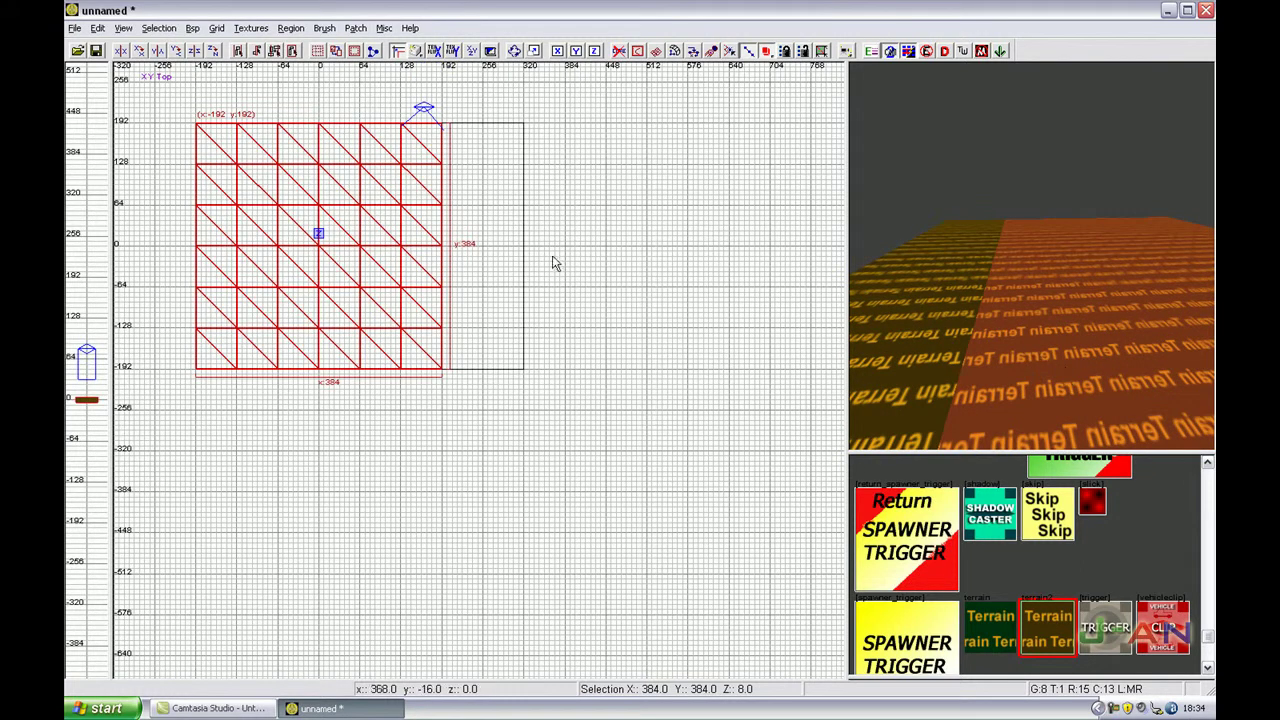
# - Apply CAP patch texturing to the terrain mesh with the Surface inspector, then deselect the mesh
pyautogui.press('s')
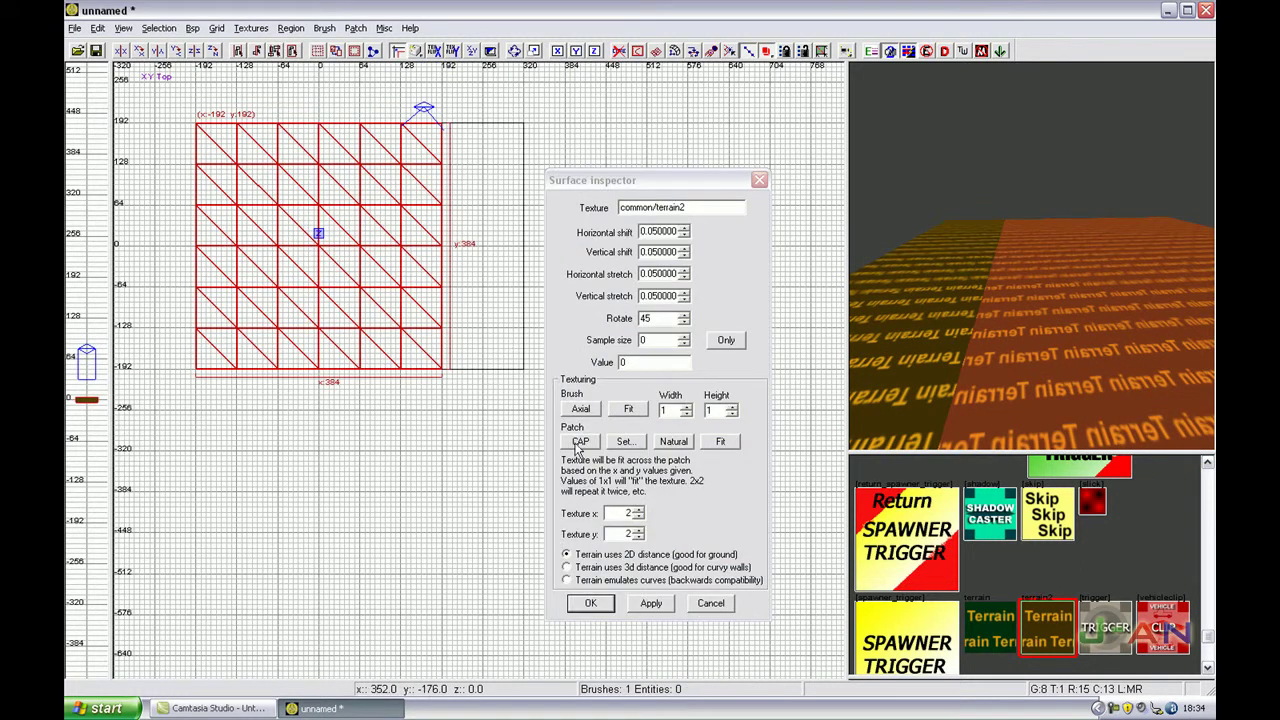
pyautogui.click(580, 442)
pyautogui.click(596, 610)
pyautogui.press('Escape')
# - Shorten the adjoining brush along the y axis so it spans from y 192 to y -64, then deselect it
pyautogui.moveTo(1040, 375)
pyautogui.mouseDown(button='right')
pyautogui.moveTo(1040, 340)
pyautogui.moveTo(1015, 380)
pyautogui.moveTo(1030, 345)
pyautogui.moveTo(1116, 265)
pyautogui.mouseUp(button='right')
pyautogui.keyDown('shift'); pyautogui.click(1157, 146); pyautogui.keyUp('shift')
pyautogui.moveTo(486, 431)
pyautogui.mouseDown()
pyautogui.moveTo(486, 340)
pyautogui.moveTo(486, 351)
pyautogui.mouseUp()
pyautogui.press('Escape')
pyautogui.moveTo(980, 240)
pyautogui.mouseDown(button='right')
pyautogui.moveTo(1020, 205)
pyautogui.moveTo(1035, 240)
pyautogui.moveTo(1020, 225)
pyautogui.moveTo(1030, 260)
pyautogui.moveTo(921, 192)
pyautogui.mouseUp(button='right')
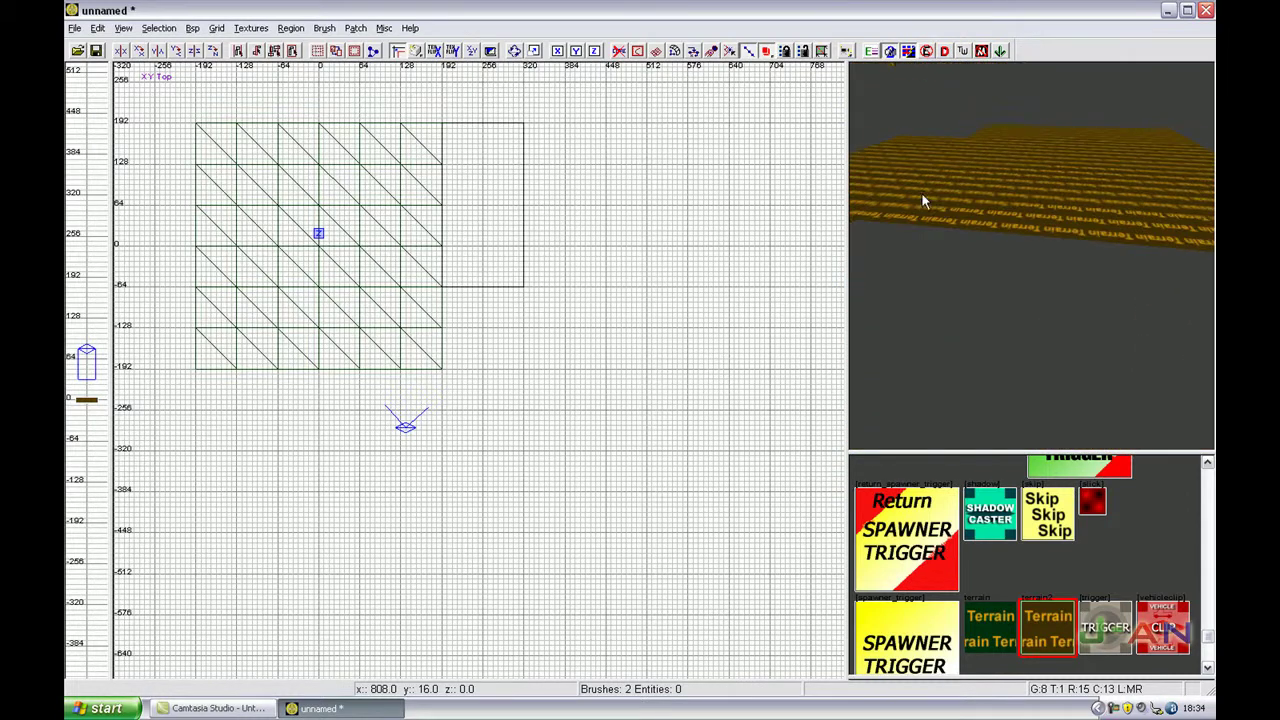
# - Examine how the terrain texture lines up between the mesh and the shortened brush in the 3D view
pyautogui.press('s')
pyautogui.click(711, 606)
pyautogui.moveTo(960, 358); pyautogui.dragTo(970, 325, button='right')
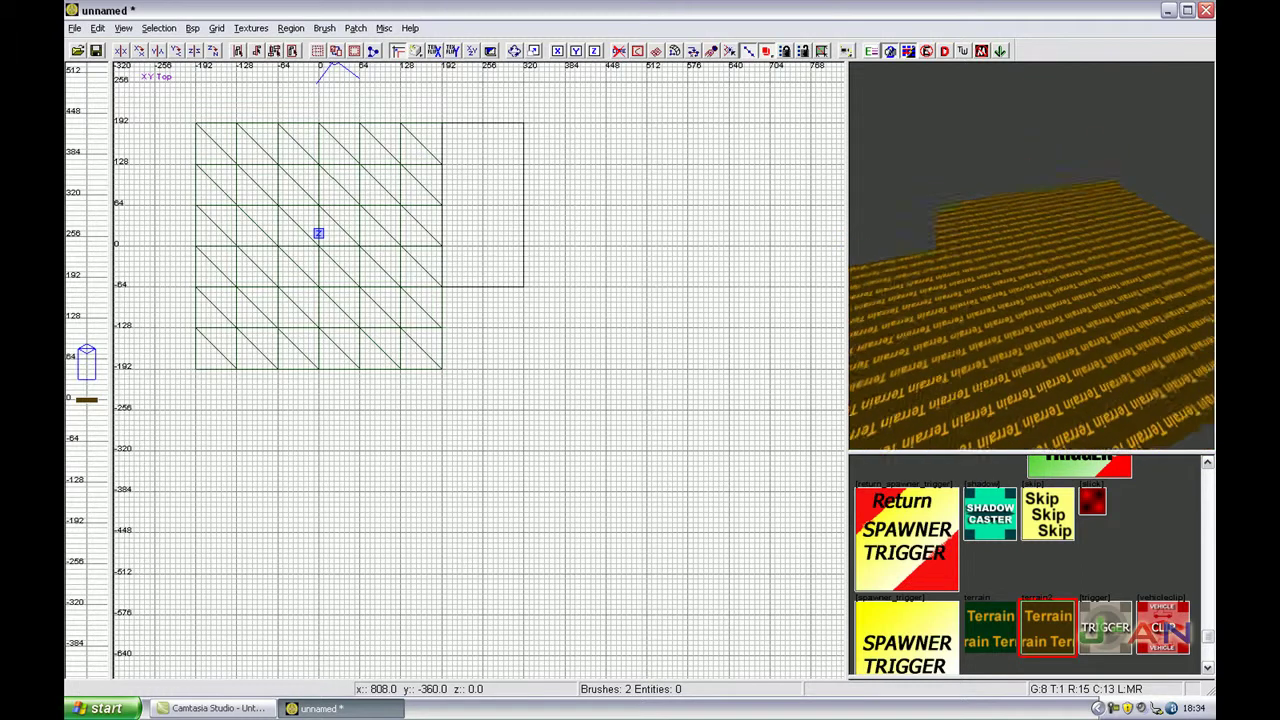
pyautogui.rightClick(971, 349)
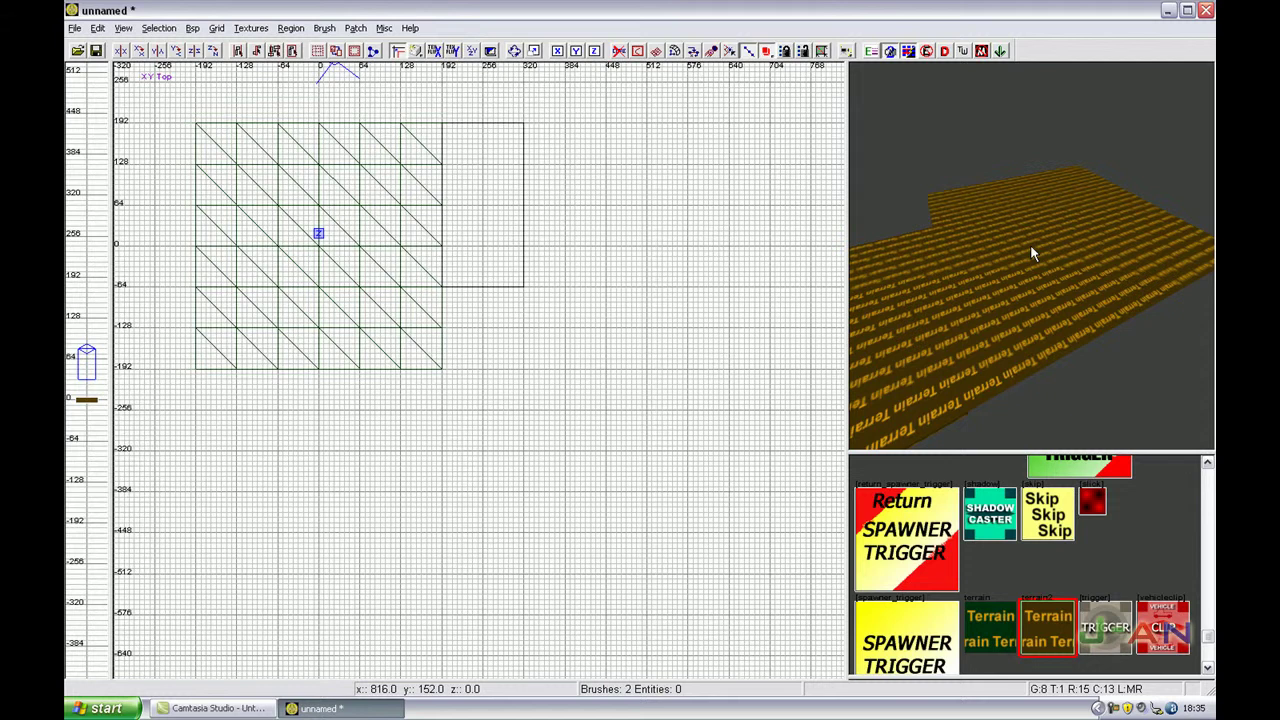
pyautogui.click(1169, 11)
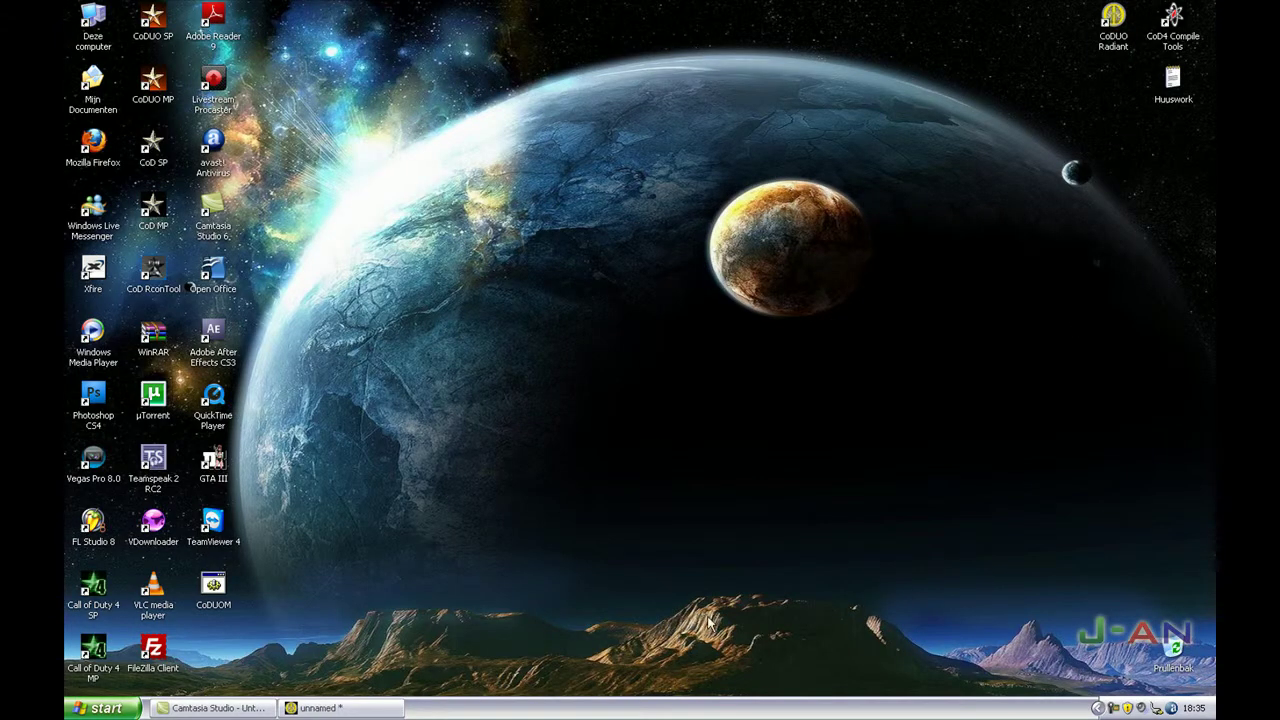
pyautogui.click(320, 708)
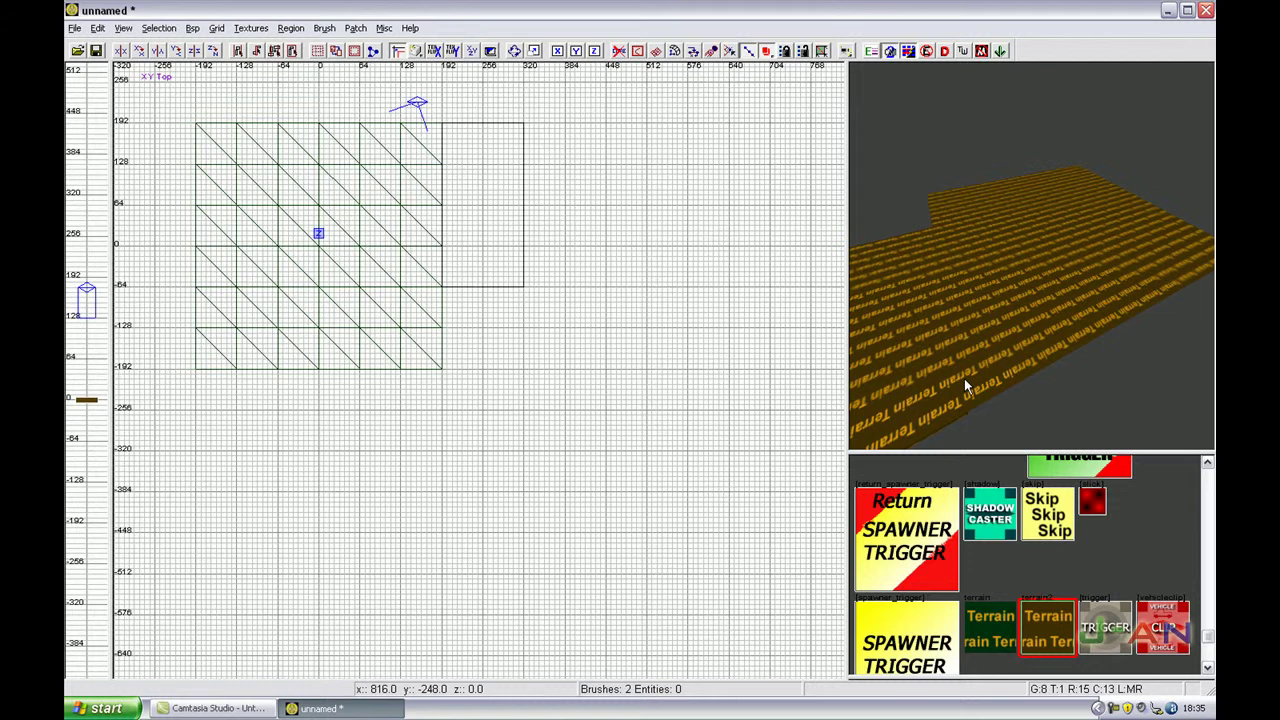
pyautogui.rightClick(989, 298)
pyautogui.press('Down')
pyautogui.press('Up')
pyautogui.press('Down')
pyautogui.press('Up')
pyautogui.press('Down')
pyautogui.rightClick(1007, 301)
# - Duplicate the terrain mesh and place the copy against its opposite edge, with its origin at x -576, y 192
pyautogui.keyDown('shift'); pyautogui.click(1010, 276); pyautogui.keyUp('shift')
pyautogui.moveTo(493, 272)
pyautogui.mouseDown(button='right')
pyautogui.moveTo(666, 337)
pyautogui.moveTo(681, 280)
pyautogui.moveTo(719, 350)
pyautogui.mouseUp(button='right')
pyautogui.moveTo(622, 262); pyautogui.dragTo(378, 263)
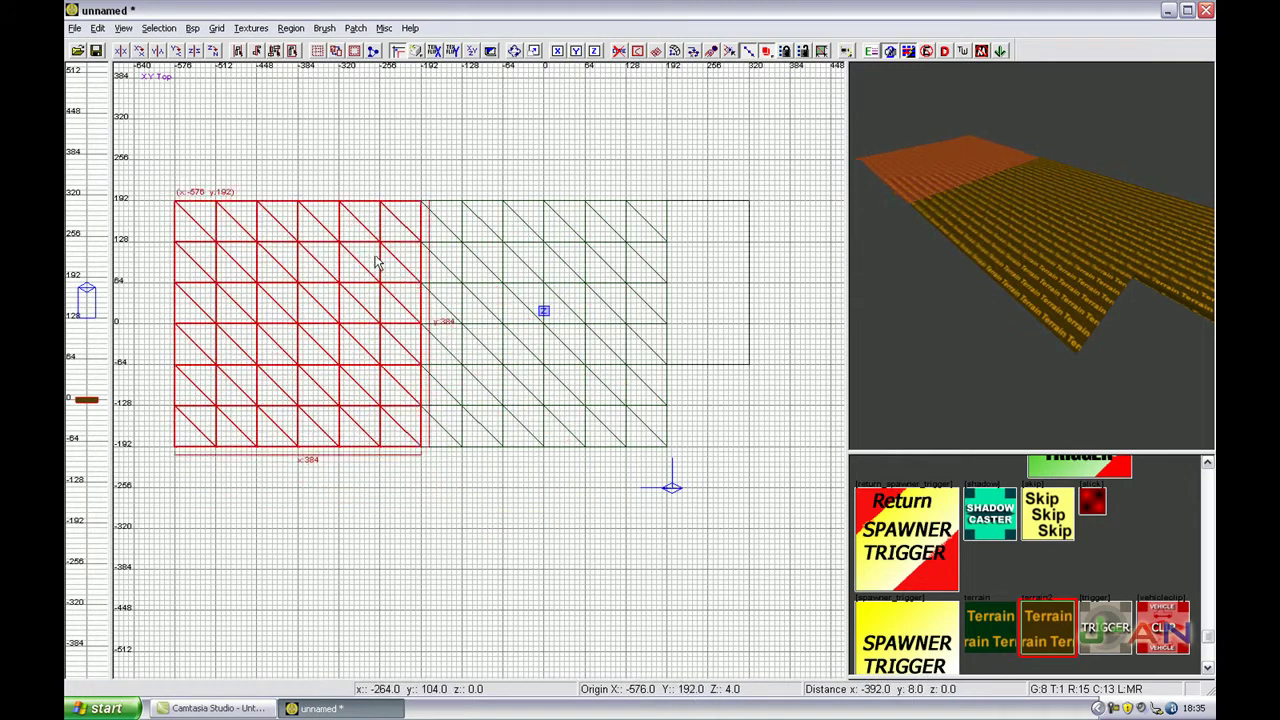
pyautogui.rightClick(1009, 211)
pyautogui.press('Up')
pyautogui.press('Escape')
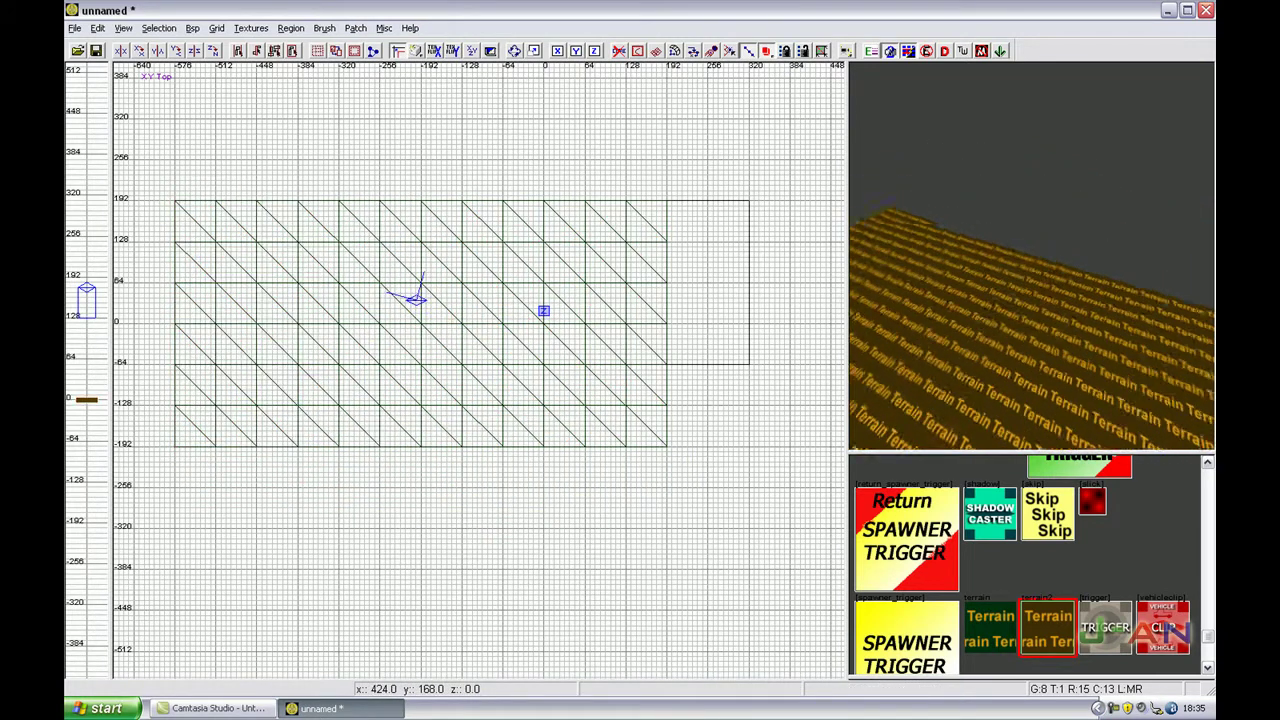
# - Apply CAP patch texturing to both terrain meshes together, then deselect them
pyautogui.keyDown('shift'); pyautogui.click(1007, 332); pyautogui.keyUp('shift')
pyautogui.press('s')
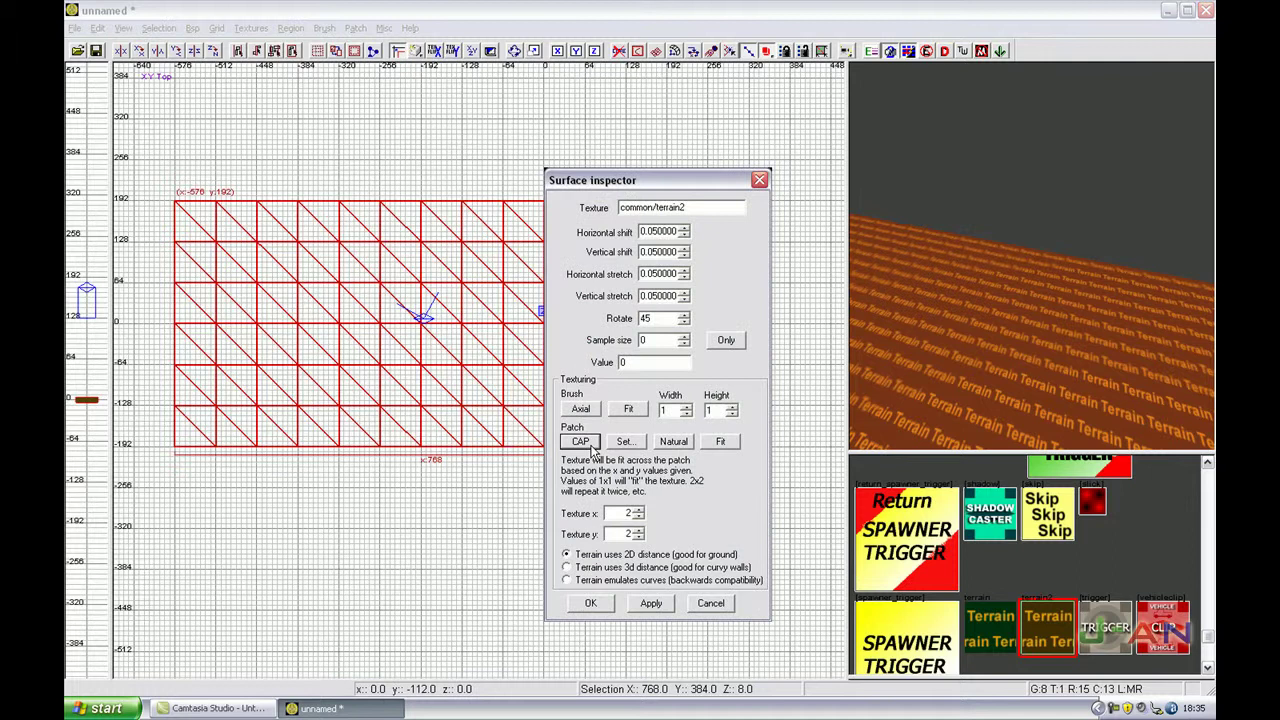
pyautogui.click(578, 608)
pyautogui.press('Escape')
# - Select and deselect the two terrain meshes in turn to check that they are separate patches
pyautogui.keyDown('shift'); pyautogui.click(1019, 271); pyautogui.keyUp('shift')
pyautogui.keyDown('shift'); pyautogui.click(1150, 305); pyautogui.keyUp('shift')
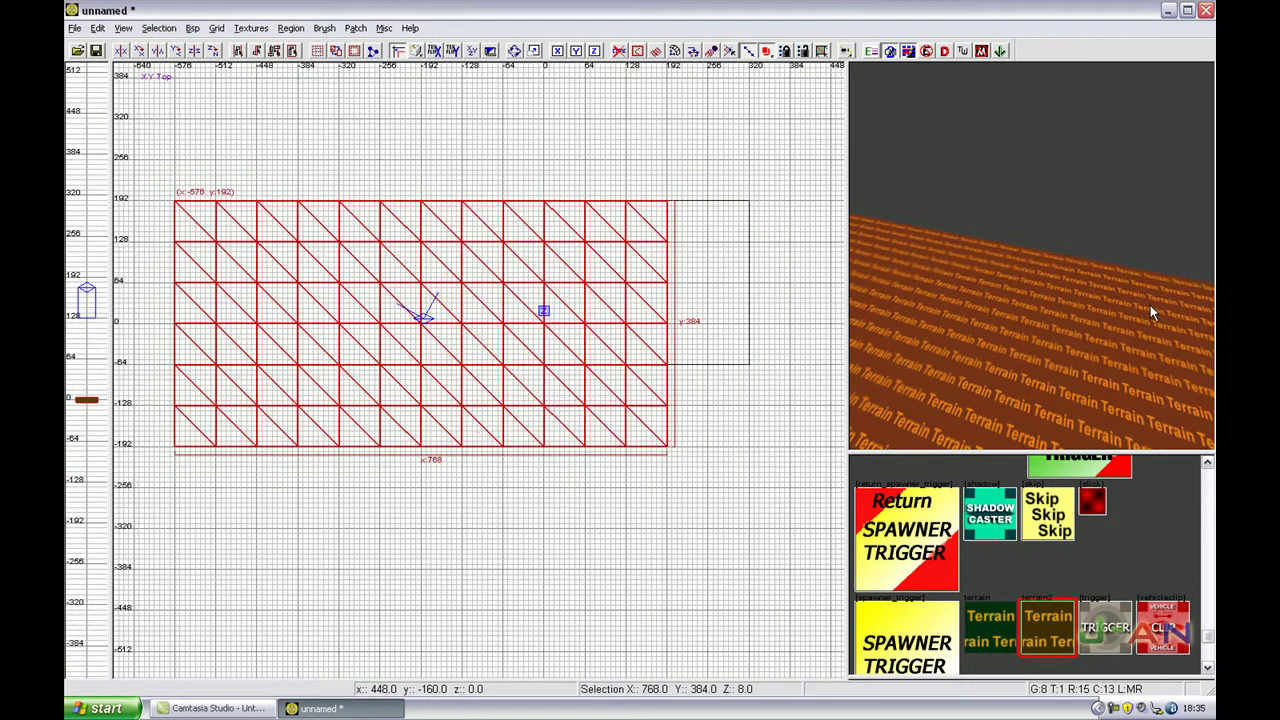
pyautogui.keyDown('shift'); pyautogui.click(989, 305); pyautogui.keyUp('shift')
pyautogui.press('Escape')
pyautogui.keyDown('shift'); pyautogui.click(996, 324); pyautogui.keyUp('shift')
pyautogui.press('Escape')
pyautogui.keyDown('shift'); pyautogui.click(1122, 338); pyautogui.keyUp('shift')
pyautogui.keyDown('shift'); pyautogui.click(1010, 339); pyautogui.keyUp('shift')
pyautogui.press('Escape')
pyautogui.keyDown('shift'); pyautogui.click(950, 334); pyautogui.keyUp('shift')
pyautogui.press('Escape')
pyautogui.keyDown('shift'); pyautogui.click(940, 324); pyautogui.keyUp('shift')
pyautogui.moveTo(469, 300); pyautogui.dragTo(469, 300, button='right')
pyautogui.press('Escape')
# - Display the vertices of both meshes and try to box-select those at the seam's y -192 end
pyautogui.keyDown('shift'); pyautogui.click(1112, 355); pyautogui.keyUp('shift')
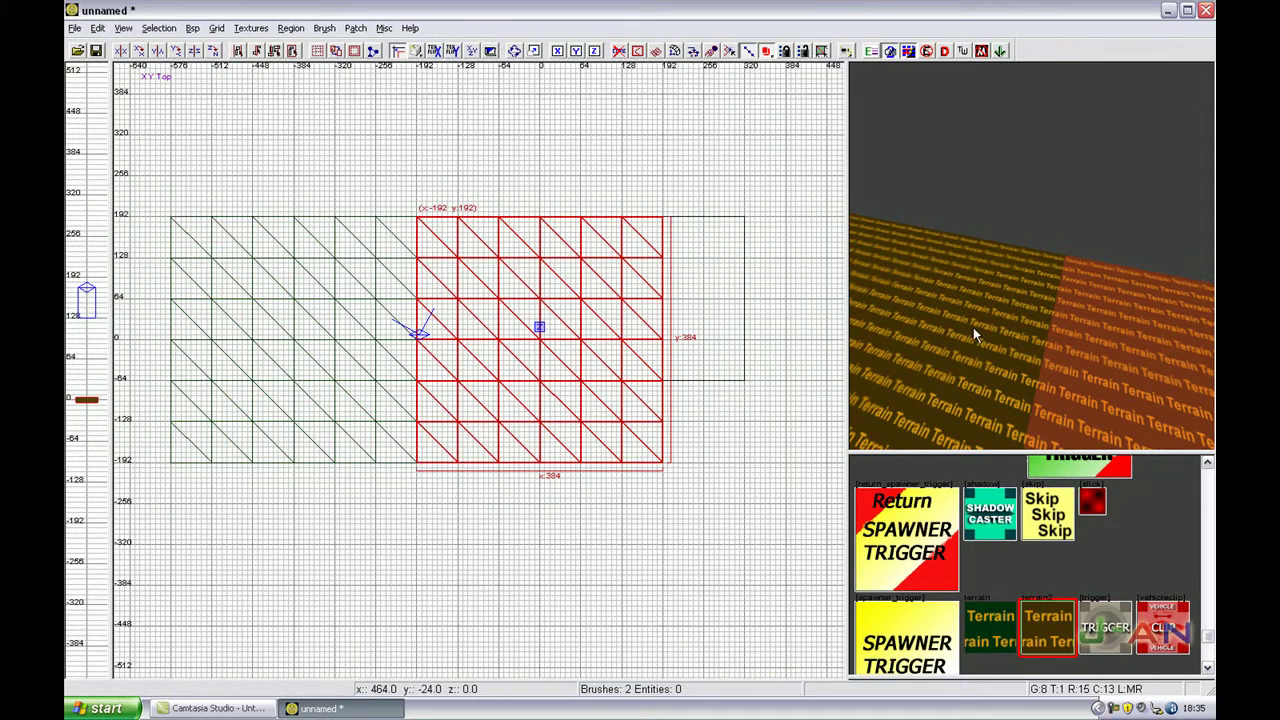
pyautogui.keyDown('shift'); pyautogui.click(1032, 312); pyautogui.keyUp('shift')
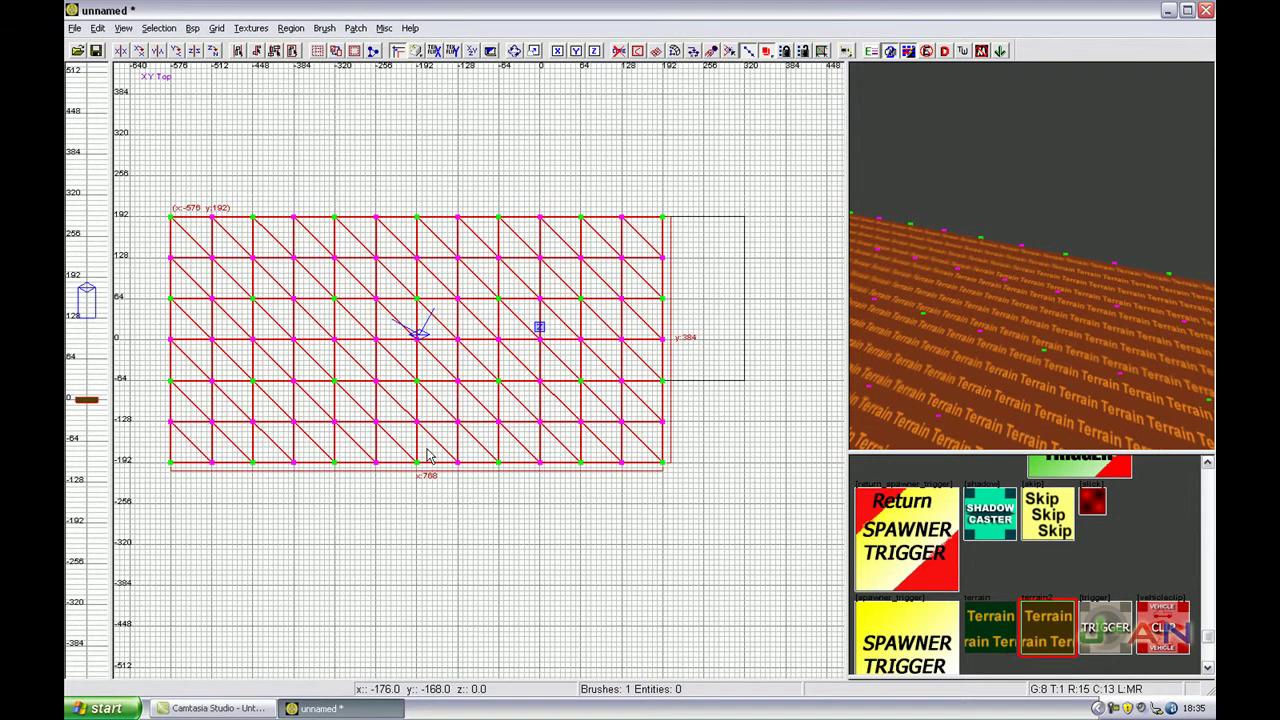
pyautogui.moveTo(426, 450); pyautogui.dragTo(410, 466)
pyautogui.moveTo(409, 476); pyautogui.dragTo(409, 476)
pyautogui.hotkey('shift', 'x')
# - Move the duplicated mesh 16 units along negative x to x -592, opening a gap between the meshes
pyautogui.keyDown('shift'); pyautogui.click(386, 412); pyautogui.keyUp('shift')
pyautogui.moveTo(386, 412); pyautogui.dragTo(377, 412)
pyautogui.press('v')
pyautogui.press('Escape')
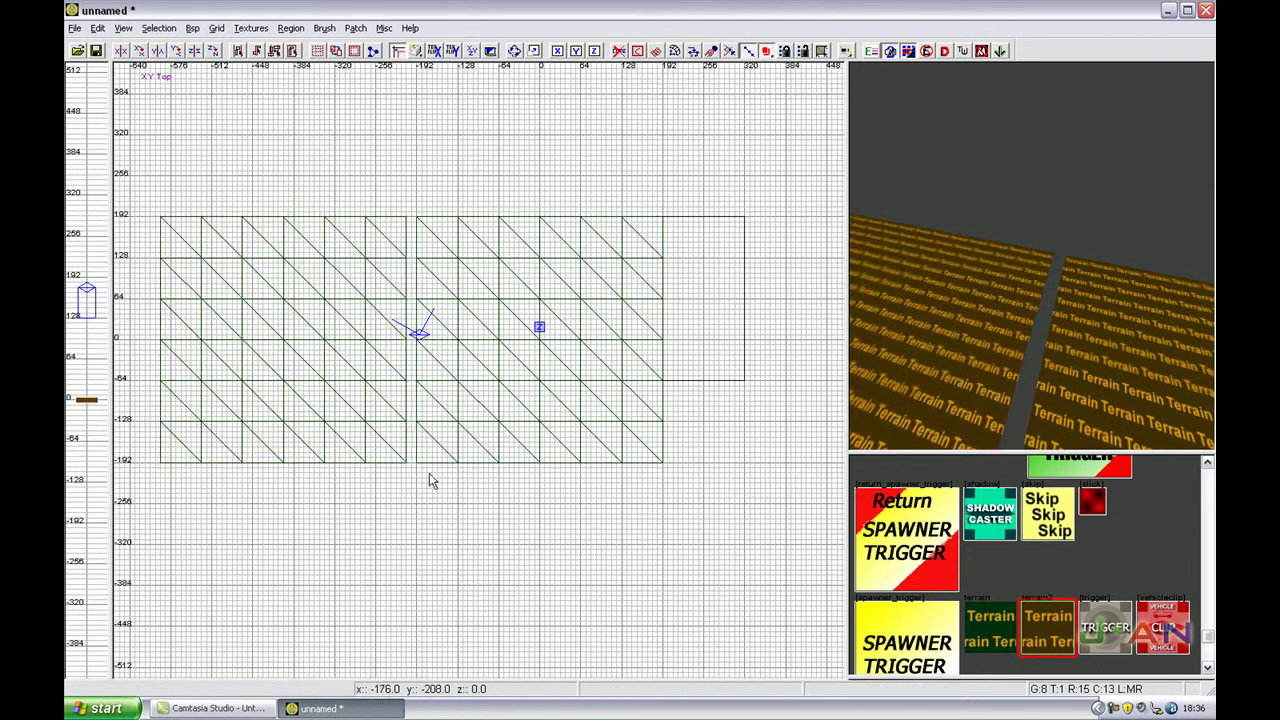
pyautogui.keyDown('shift'); pyautogui.click(398, 437); pyautogui.keyUp('shift')
pyautogui.keyDown('shift'); pyautogui.click(490, 428); pyautogui.keyUp('shift')
pyautogui.press('v')
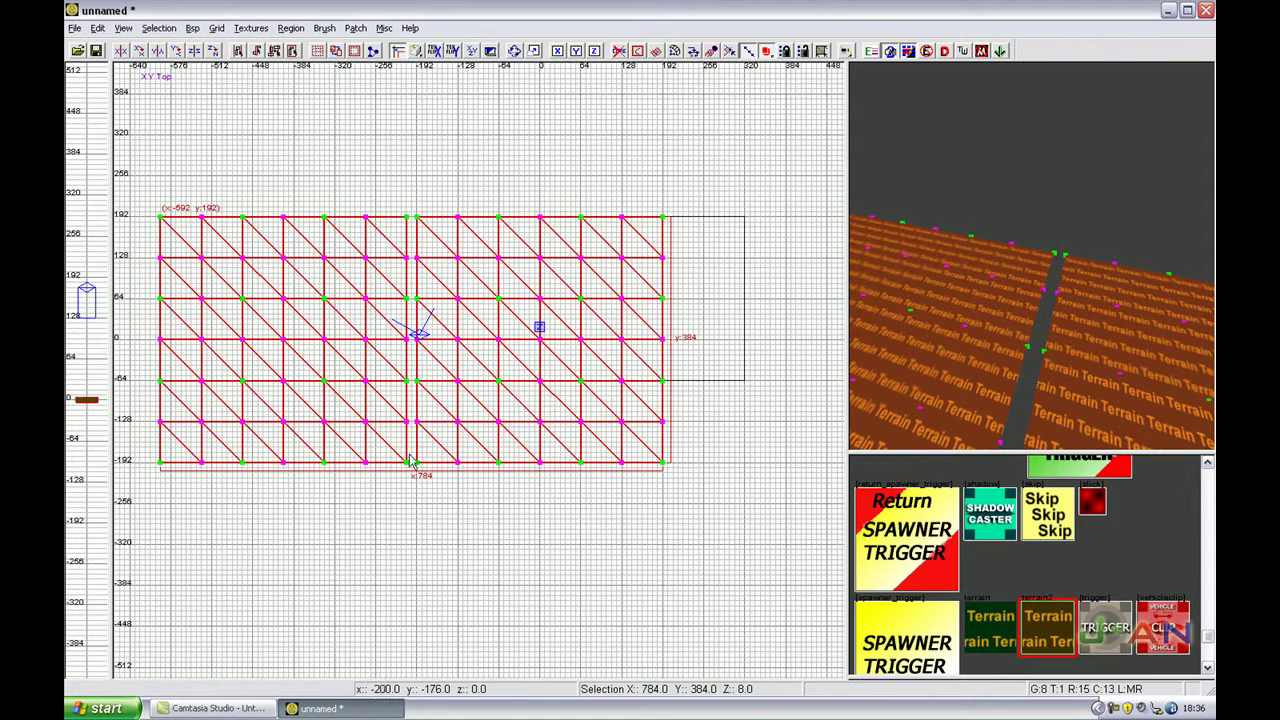
pyautogui.press('Escape')
pyautogui.keyDown('shift'); pyautogui.click(364, 404); pyautogui.keyUp('shift')
pyautogui.moveTo(364, 398); pyautogui.dragTo(386, 394)
pyautogui.press('Escape')
pyautogui.keyDown('shift'); pyautogui.click(376, 388); pyautogui.keyUp('shift')
pyautogui.press('Escape')
# - Select both meshes, display their vertices, and weld the facing vertex pair across the gap at y -192
pyautogui.keyDown('shift'); pyautogui.click(466, 409); pyautogui.keyUp('shift')
pyautogui.keyDown('shift'); pyautogui.click(352, 428); pyautogui.keyUp('shift')
pyautogui.rightClick(1097, 311)
pyautogui.rightClick(1097, 311)
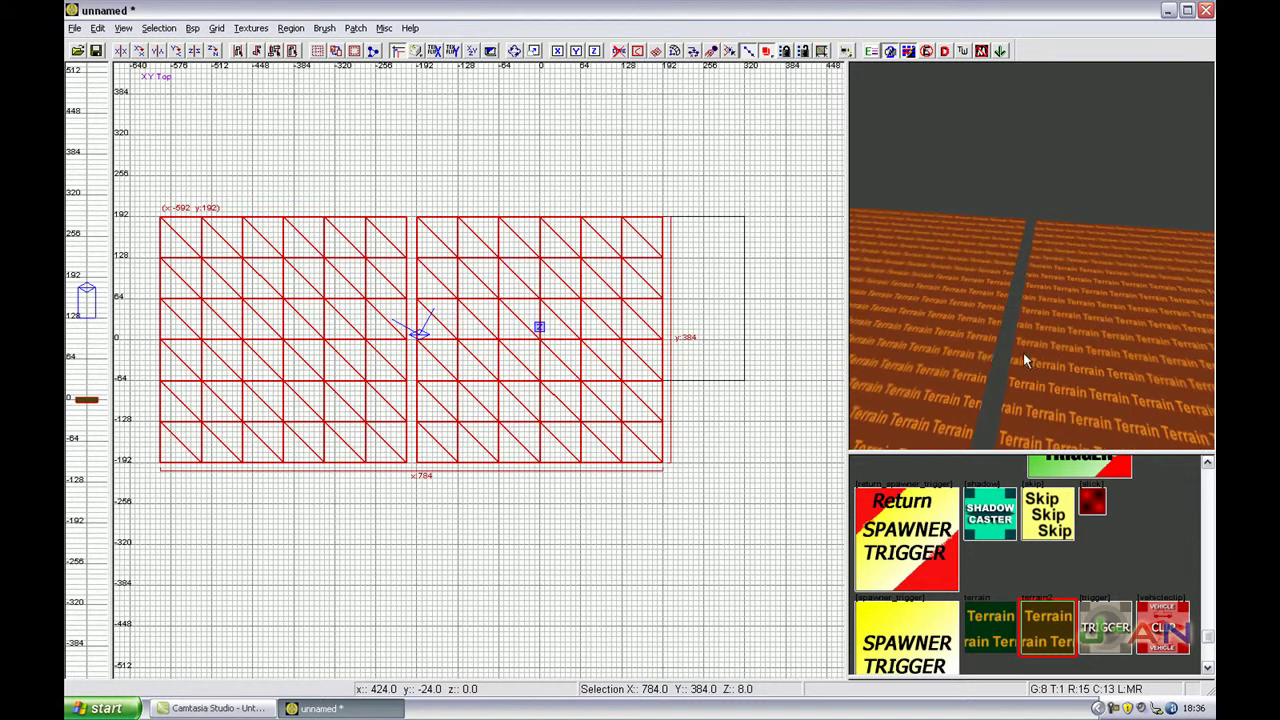
pyautogui.press('v')
pyautogui.moveTo(1035, 272); pyautogui.dragTo(1045, 296, button='right')
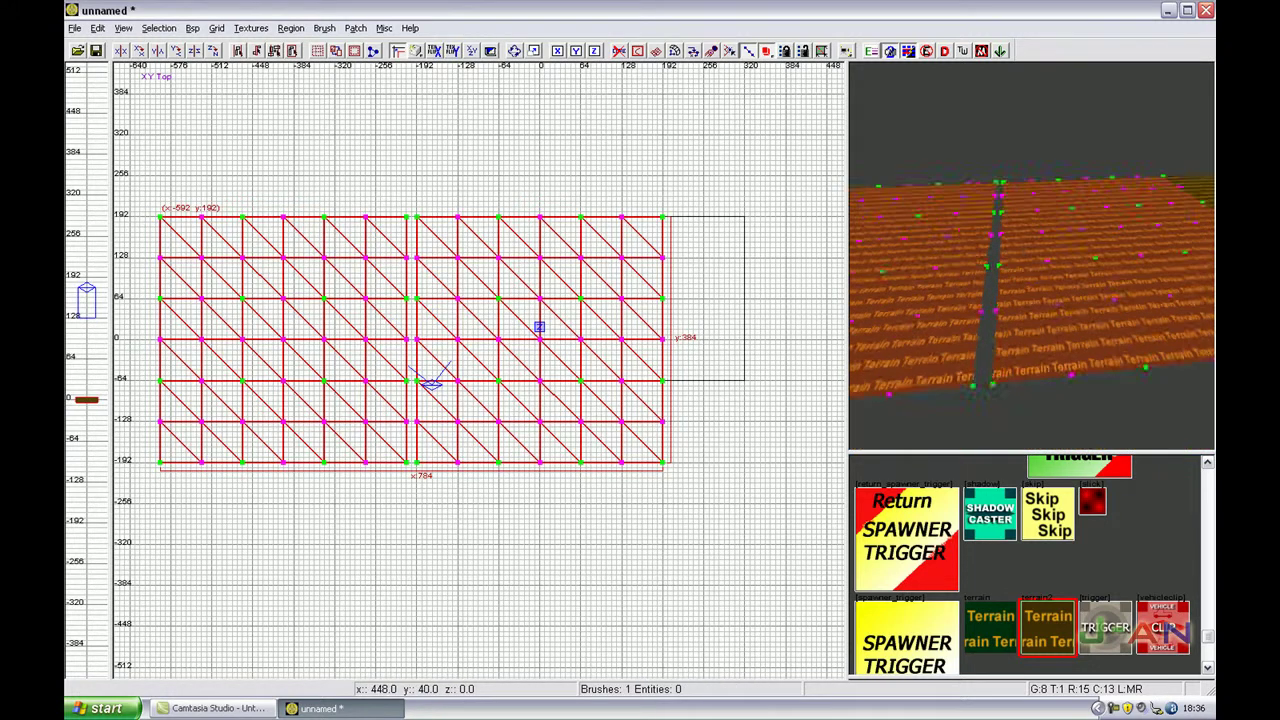
pyautogui.rightClick(1035, 273)
pyautogui.moveTo(433, 455); pyautogui.dragTo(391, 484)
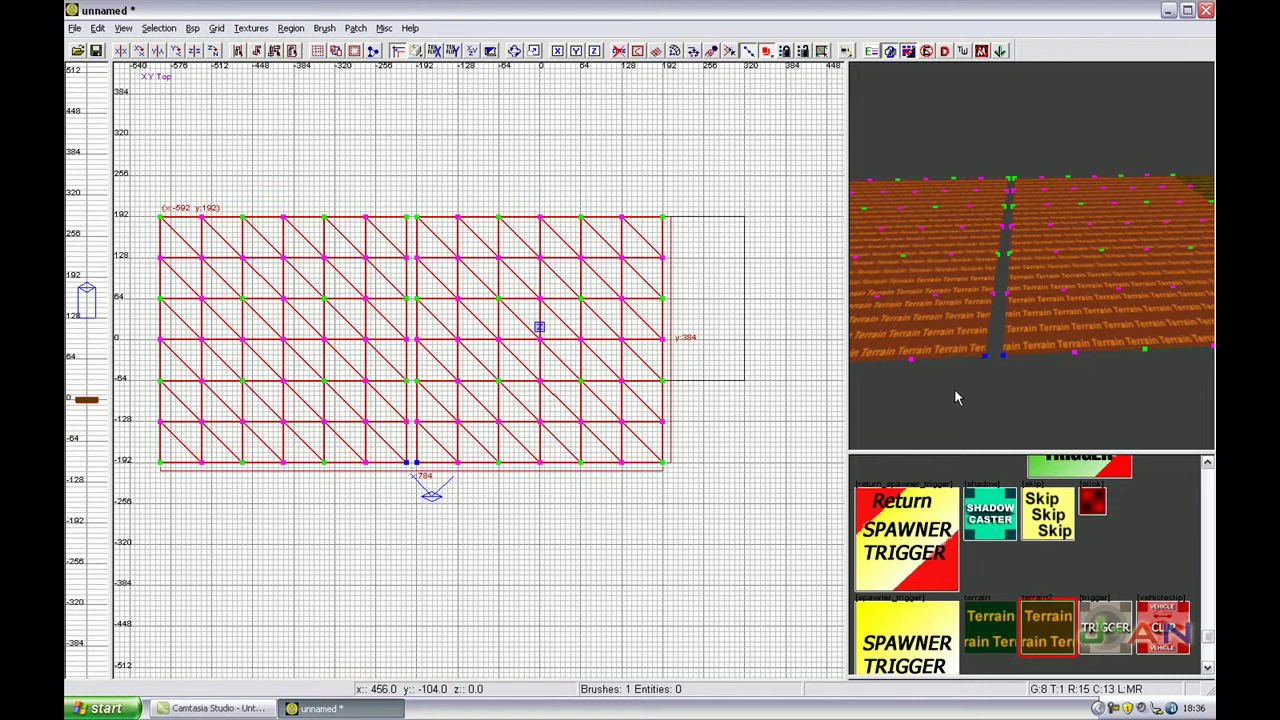
pyautogui.press('w')
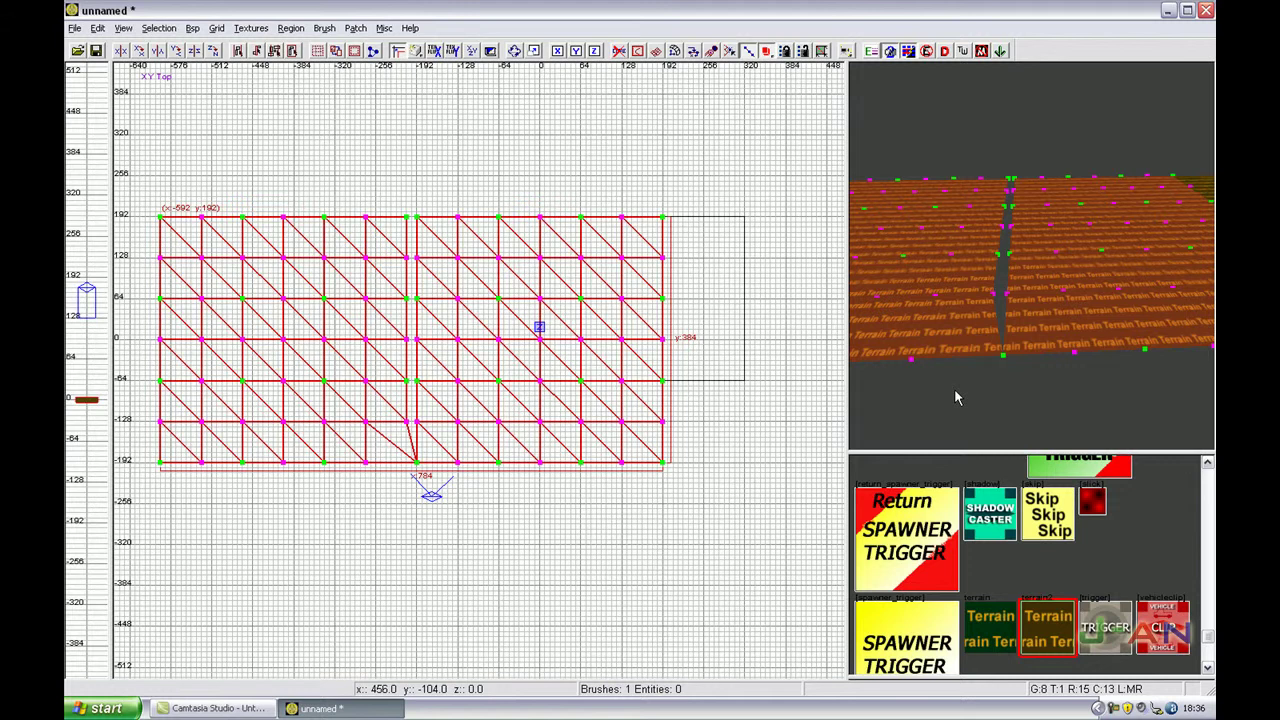
# - Weld the facing vertex pairs across the gap at y -128, y -64 and y 0
pyautogui.moveTo(421, 422); pyautogui.dragTo(396, 438)
pyautogui.press('w')
pyautogui.moveTo(425, 376); pyautogui.dragTo(391, 393)
pyautogui.press('w')
pyautogui.moveTo(421, 333); pyautogui.dragTo(408, 347)
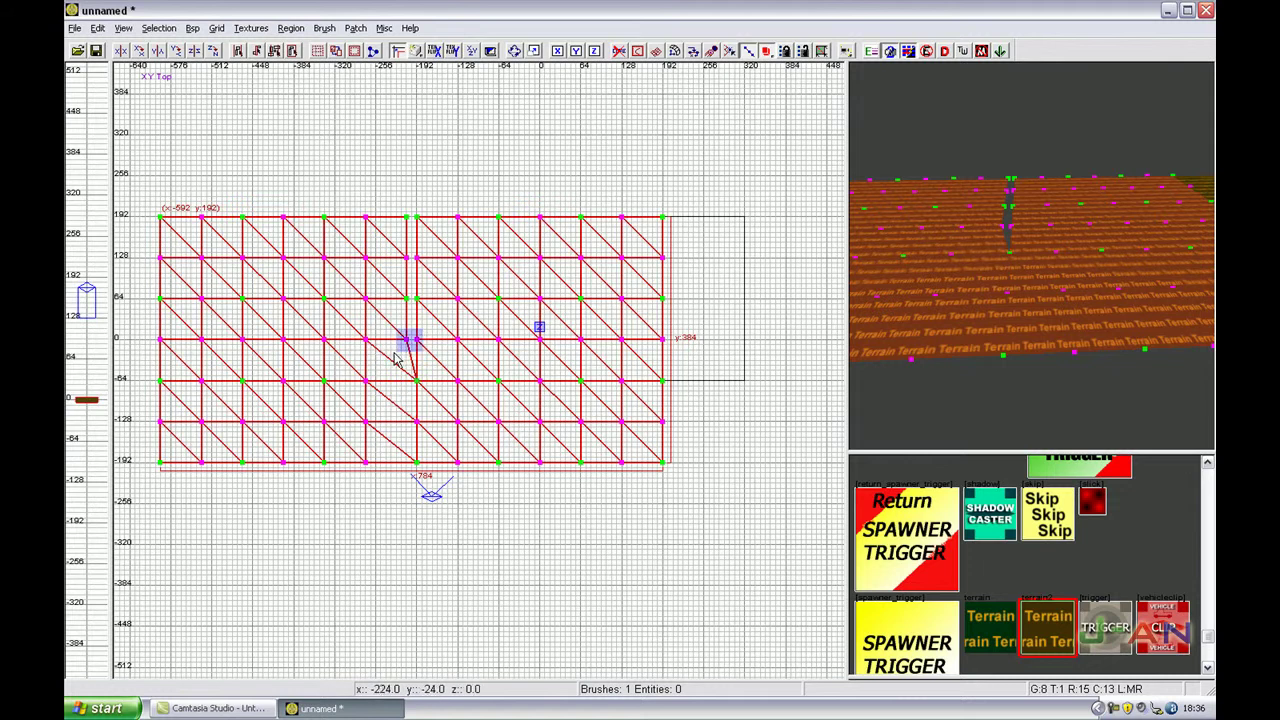
pyautogui.hotkey('ctrl', 'm')
# - Weld the remaining facing vertex pairs at y 64, y 128 and y 192, then leave vertex editing
pyautogui.moveTo(424, 291); pyautogui.dragTo(402, 306)
pyautogui.hotkey('ctrl', 'm')
pyautogui.moveTo(429, 250); pyautogui.dragTo(405, 265)
pyautogui.hotkey('ctrl', 'm')
pyautogui.moveTo(426, 206); pyautogui.dragTo(398, 229)
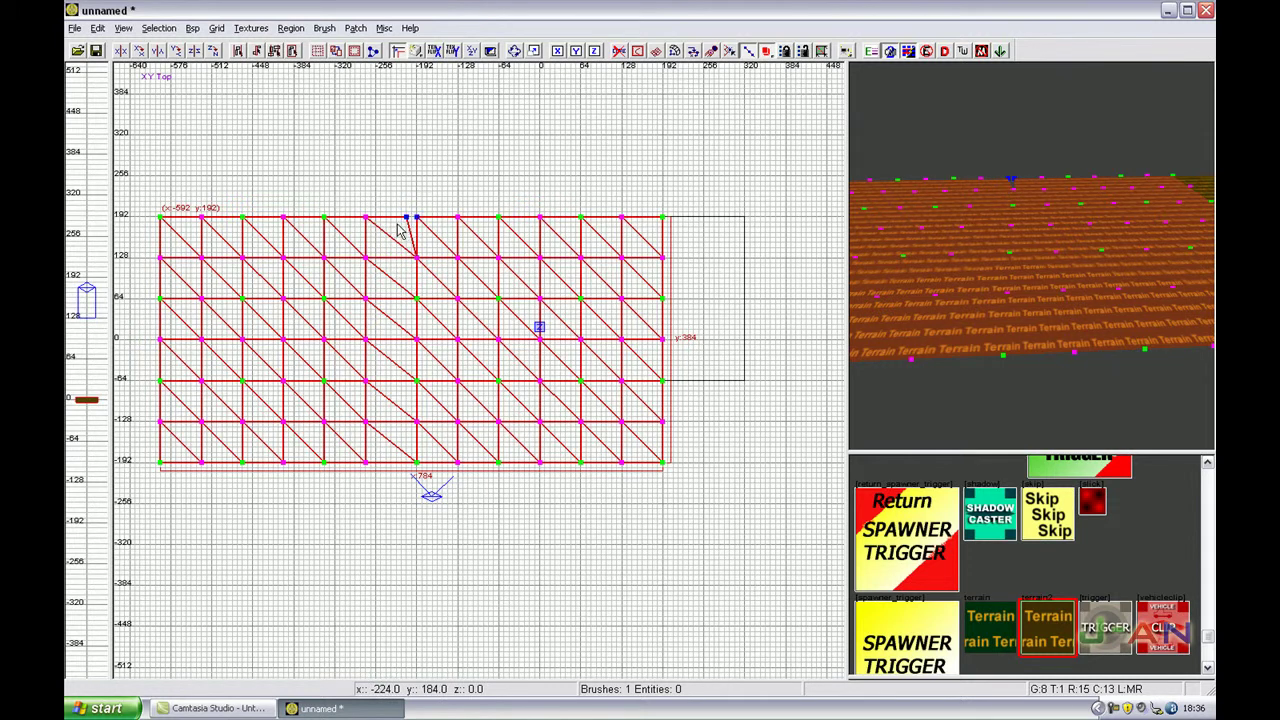
pyautogui.press('Escape')
# - Examine the welded seam in the 3D view by selecting each terrain mesh in turn
pyautogui.moveTo(999, 233)
pyautogui.mouseDown(button='right')
pyautogui.moveTo(984, 210)
pyautogui.moveTo(1000, 240)
pyautogui.mouseUp(button='right')
pyautogui.keyDown('shift'); pyautogui.click(1006, 324); pyautogui.keyUp('shift')
pyautogui.keyDown('shift'); pyautogui.click(1090, 282); pyautogui.keyUp('shift')
pyautogui.moveTo(1090, 282); pyautogui.dragTo(1086, 292, button='right')
pyautogui.press('Escape')
pyautogui.keyDown('shift'); pyautogui.click(1036, 236); pyautogui.keyUp('shift')
pyautogui.moveTo(1040, 246); pyautogui.dragTo(1076, 267, button='right')
pyautogui.keyDown('shift'); pyautogui.click(1012, 240); pyautogui.keyUp('shift')
pyautogui.keyDown('shift'); pyautogui.click(1038, 240); pyautogui.keyUp('shift')
pyautogui.keyDown('shift'); pyautogui.click(1040, 248); pyautogui.keyUp('shift')
pyautogui.keyDown('shift'); pyautogui.click(1010, 250); pyautogui.keyUp('shift')
pyautogui.keyDown('shift'); pyautogui.click(1006, 253); pyautogui.keyUp('shift')
pyautogui.keyDown('shift'); pyautogui.click(1044, 256); pyautogui.keyUp('shift')
# - Apply CAP patch texturing to both welded meshes, then deselect them
pyautogui.keyDown('shift'); pyautogui.click(1076, 267); pyautogui.keyUp('shift')
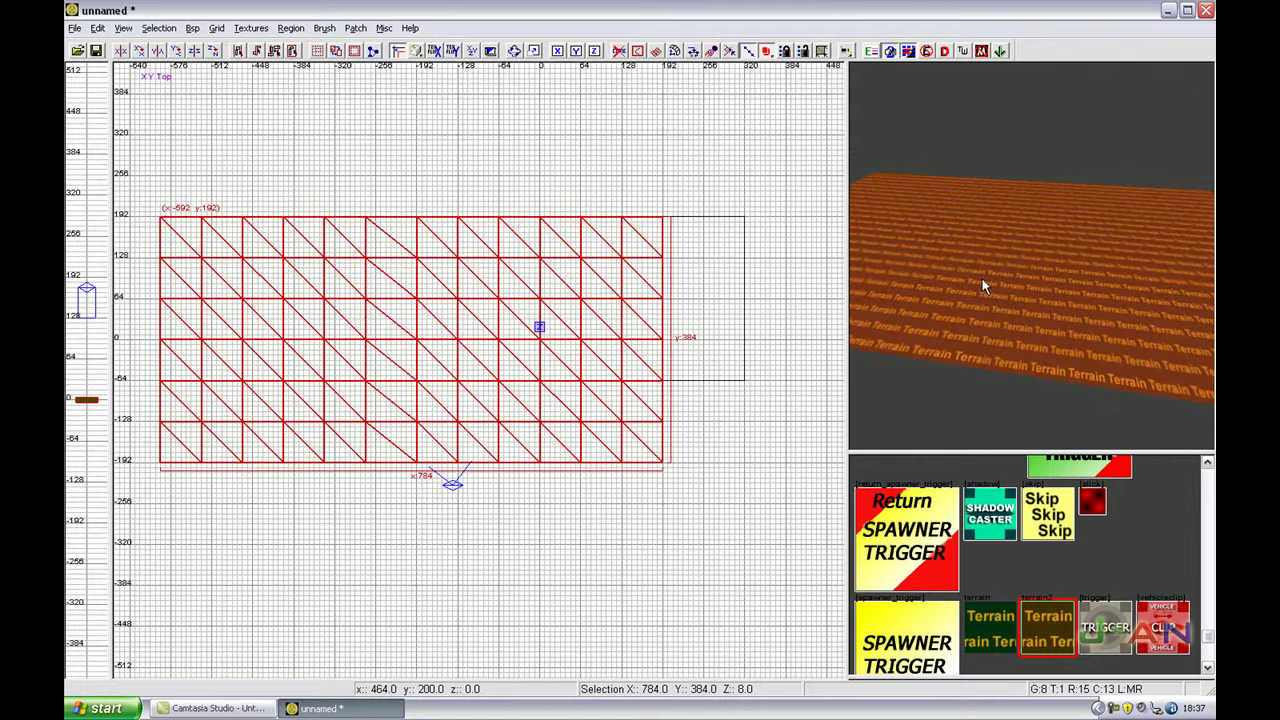
pyautogui.press('s')
pyautogui.click(583, 443)
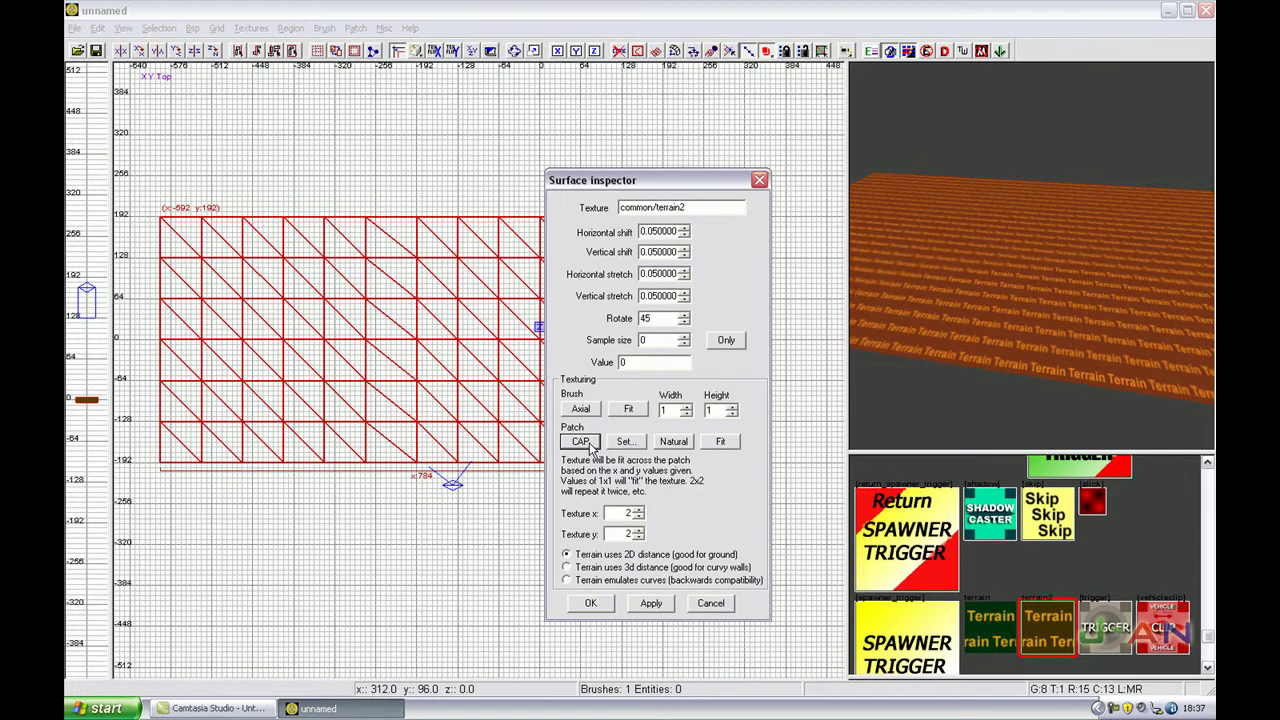
pyautogui.click(591, 603)
pyautogui.press('Escape')
# - Move the duplicated mesh 8 units along negative x to x -600 and inspect the straight gap between the meshes
pyautogui.moveTo(1001, 323); pyautogui.dragTo(972, 308, button='right')
pyautogui.moveTo(1030, 256)
pyautogui.mouseDown(button='right')
pyautogui.moveTo(1000, 252)
pyautogui.moveTo(1030, 256)
pyautogui.mouseUp(button='right')
pyautogui.moveTo(1001, 323); pyautogui.dragTo(935, 169, button='right')
pyautogui.keyDown('shift'); pyautogui.click(958, 213); pyautogui.keyUp('shift')
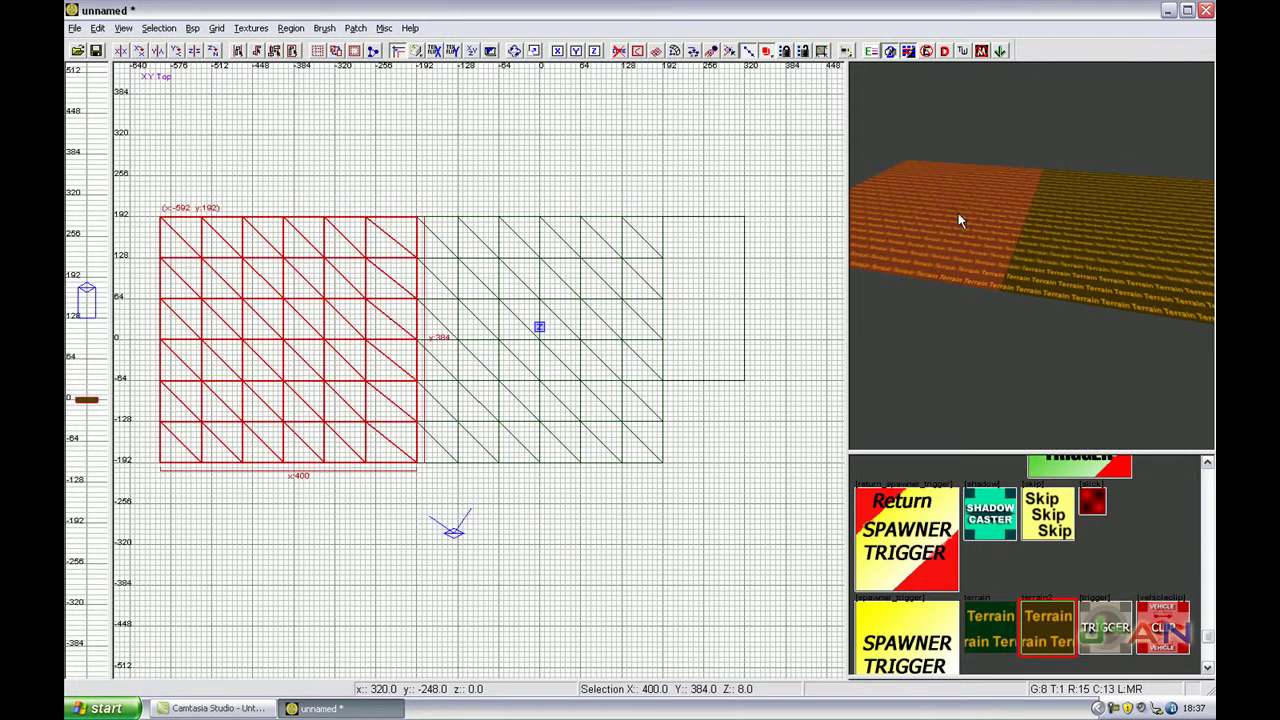
pyautogui.moveTo(381, 328); pyautogui.dragTo(377, 328)
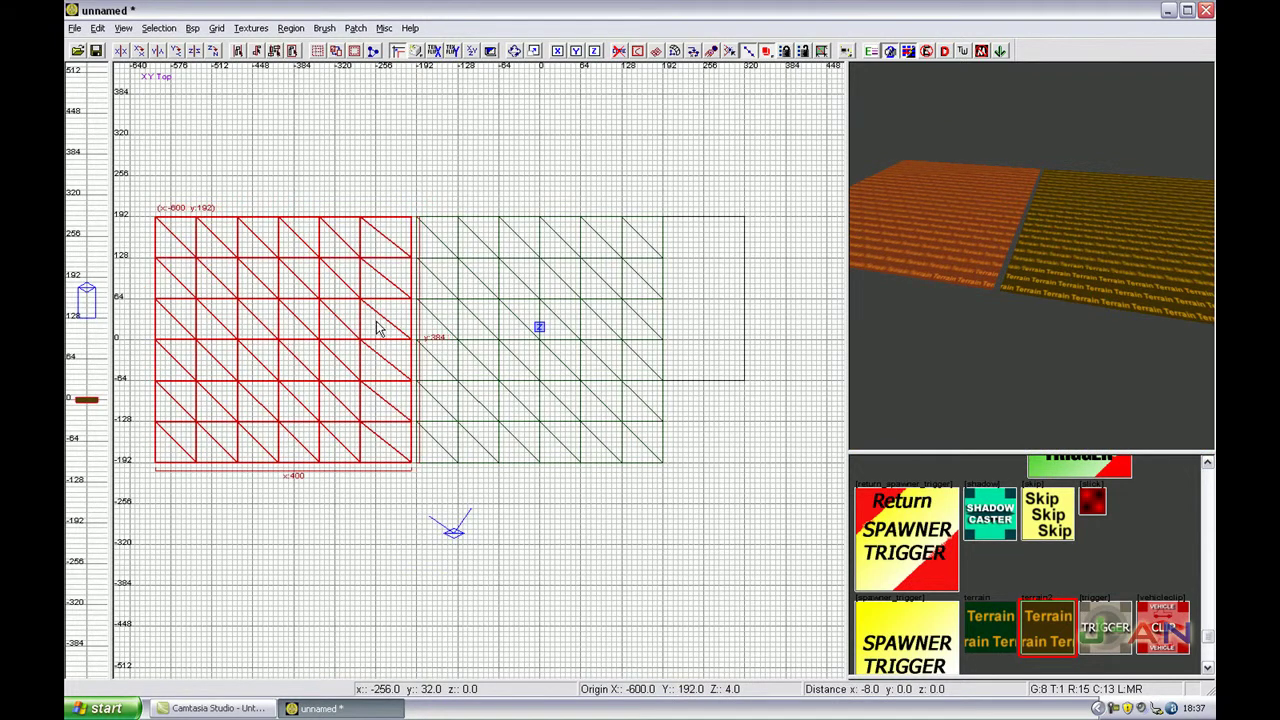
pyautogui.rightClick(1013, 309)
pyautogui.press('Up')
pyautogui.press('Escape')
pyautogui.rightClick(1013, 309)
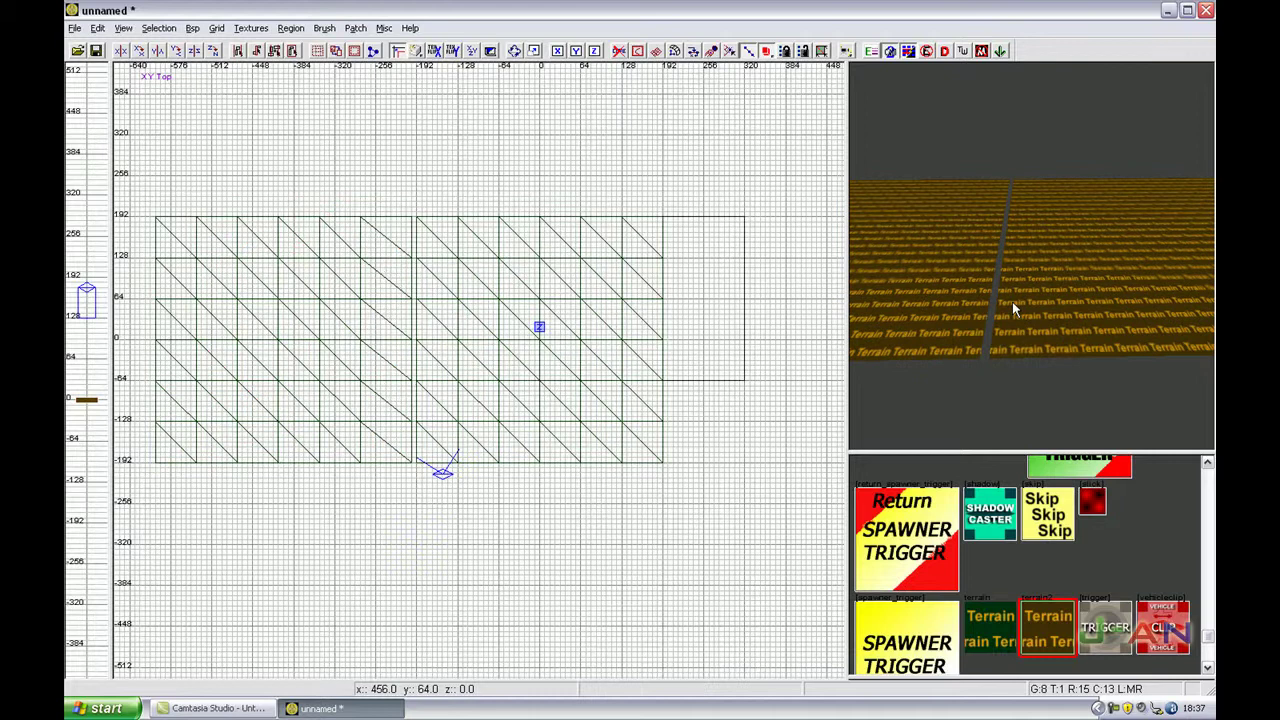
# - Move the duplicated mesh 8 units back to x -592 against its neighbour, then deselect it
pyautogui.moveTo(653, 339); pyautogui.dragTo(743, 350, button='right')
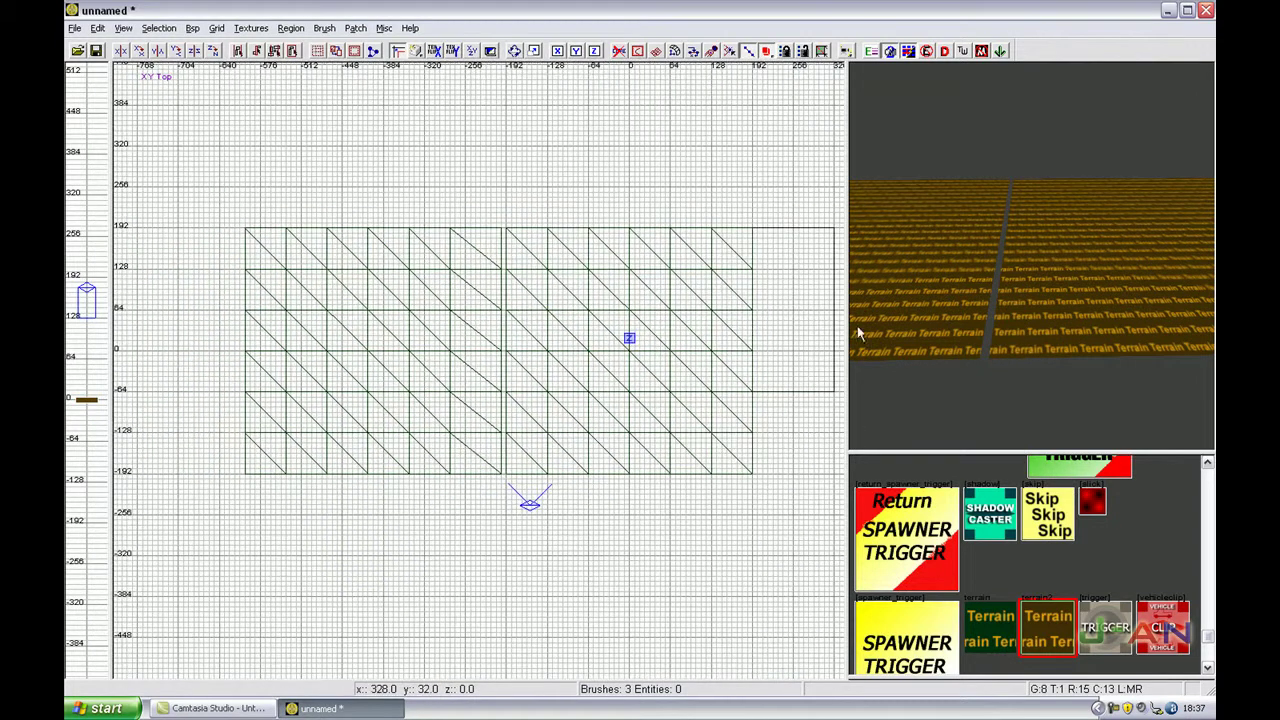
pyautogui.keyDown('shift'); pyautogui.click(941, 309); pyautogui.keyUp('shift')
pyautogui.moveTo(432, 325); pyautogui.dragTo(437, 325)
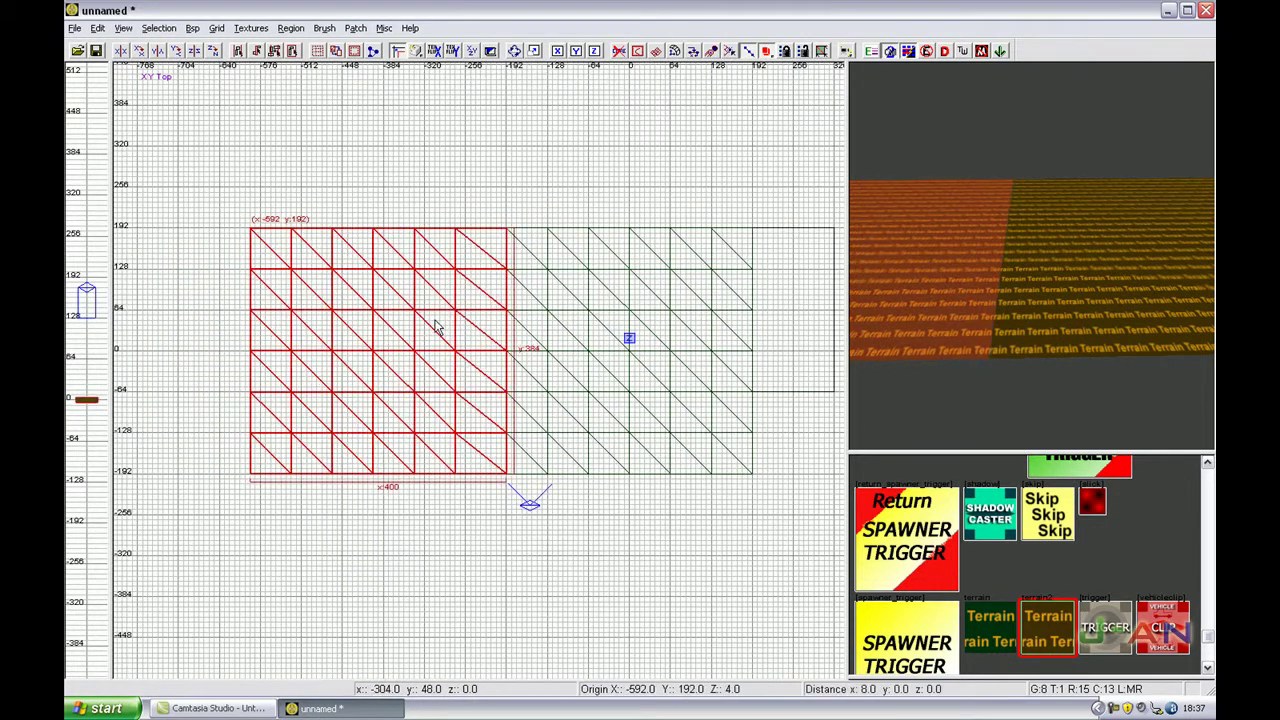
pyautogui.press('Escape')
# - Examine the closed seam and the continuous texture across both meshes in the 3D view
pyautogui.rightClick(1021, 307)
pyautogui.press('Up')
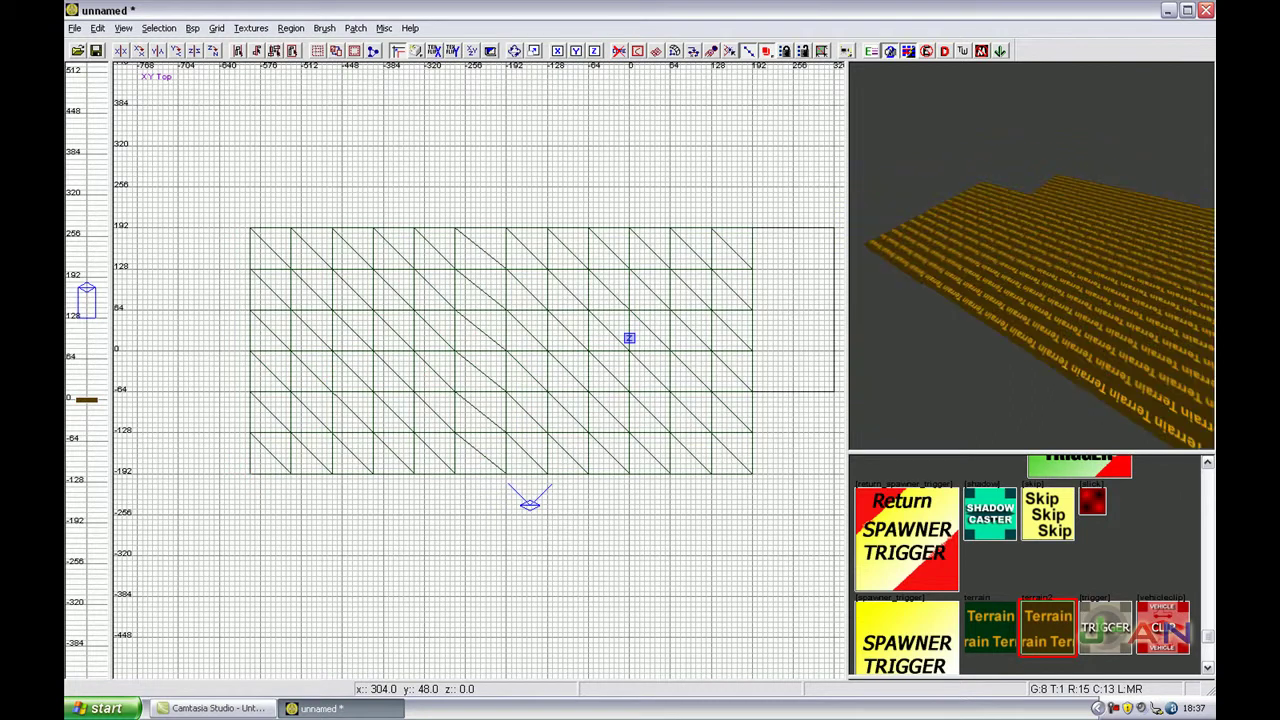
pyautogui.moveTo(1021, 305); pyautogui.dragTo(1021, 305, button='right')
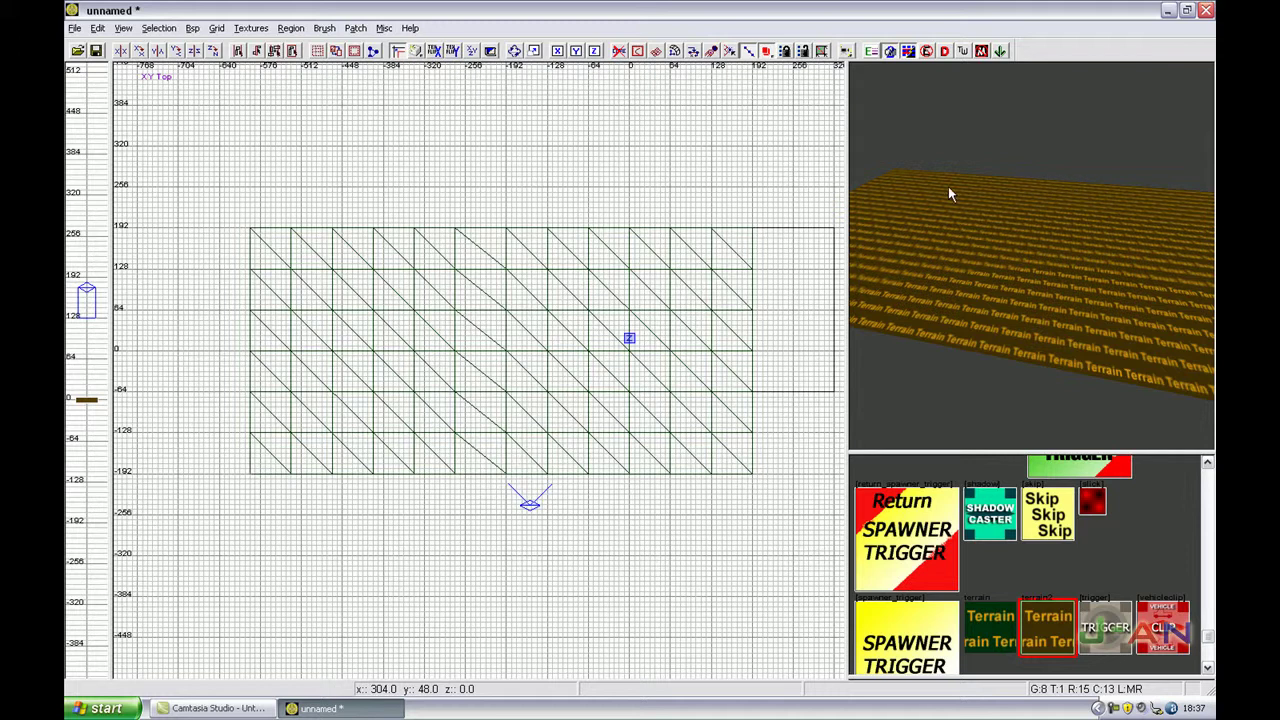
pyautogui.scroll(-1, 972, 256)
pyautogui.scroll(-1, 1087, 520)
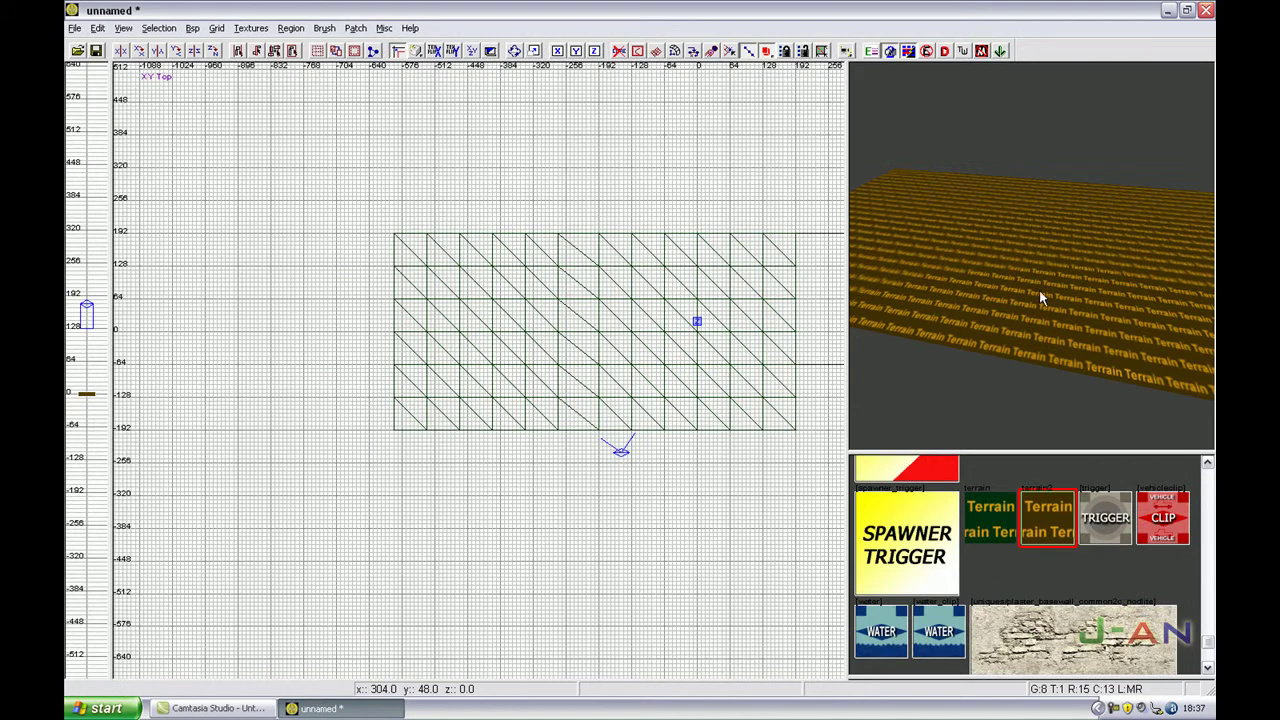
pyautogui.moveTo(1004, 309); pyautogui.dragTo(980, 312, button='right')
pyautogui.moveTo(1004, 302); pyautogui.dragTo(1004, 310, button='right')
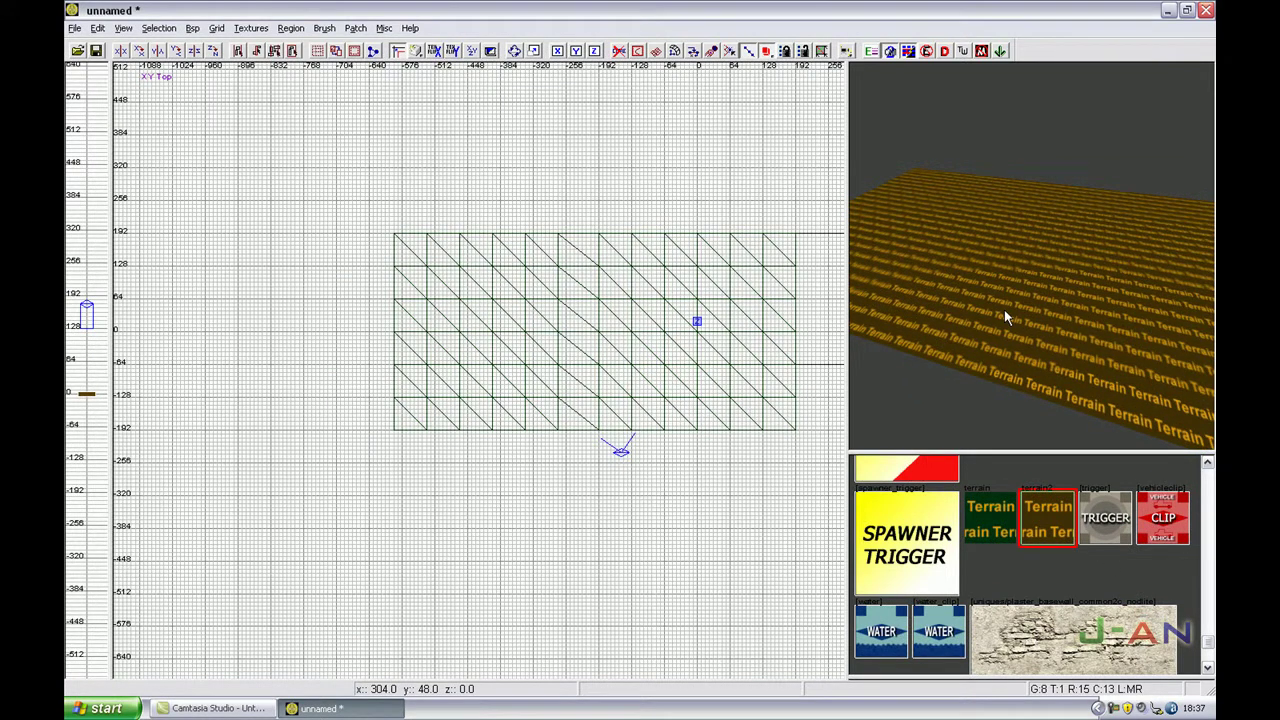